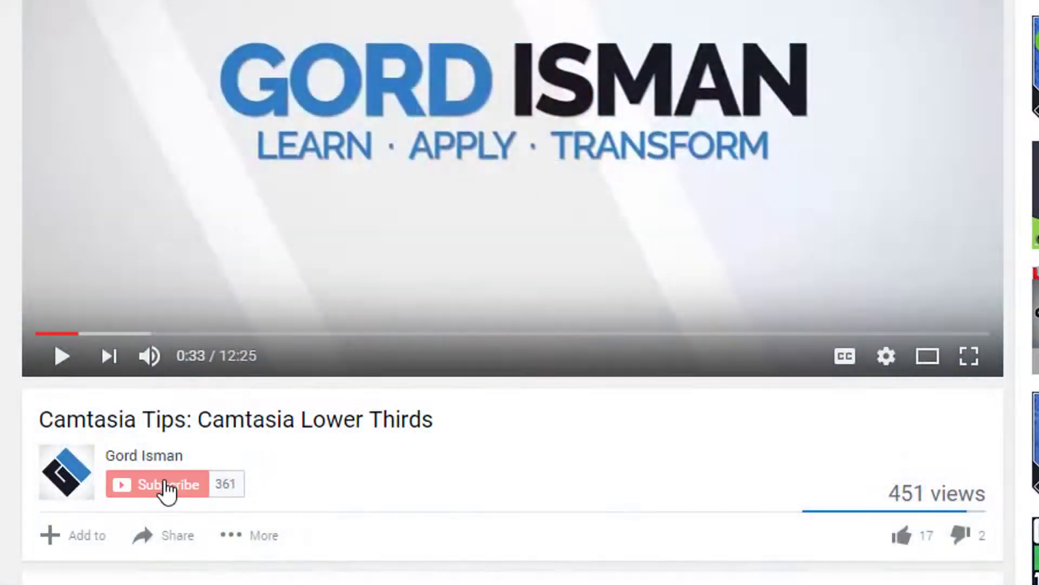
# Subscribe to the Camtasia tips channel and save its bell notification settings
pyautogui.click(169, 483)
pyautogui.click(234, 483)
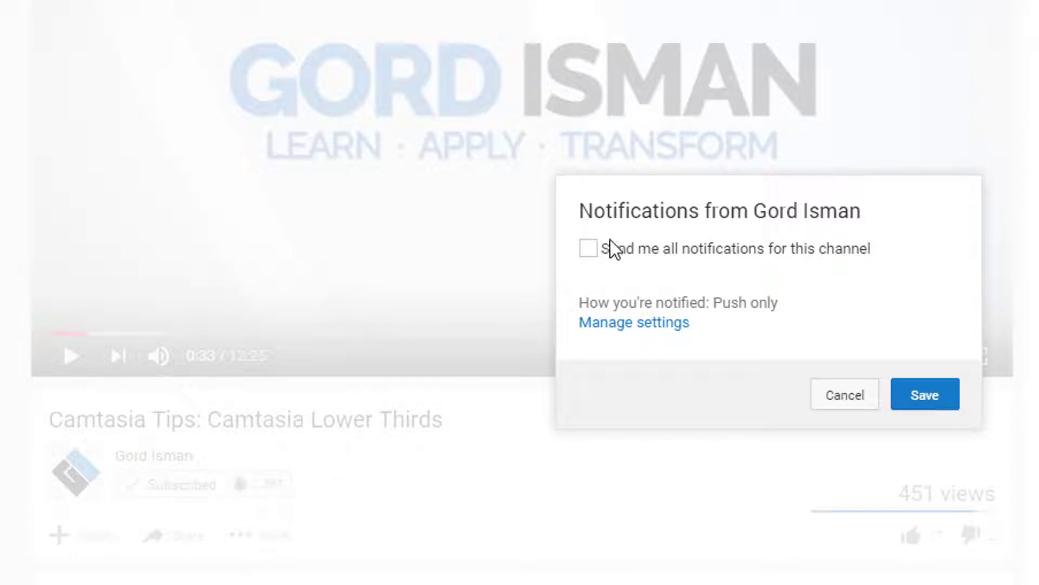
pyautogui.click(923, 397)
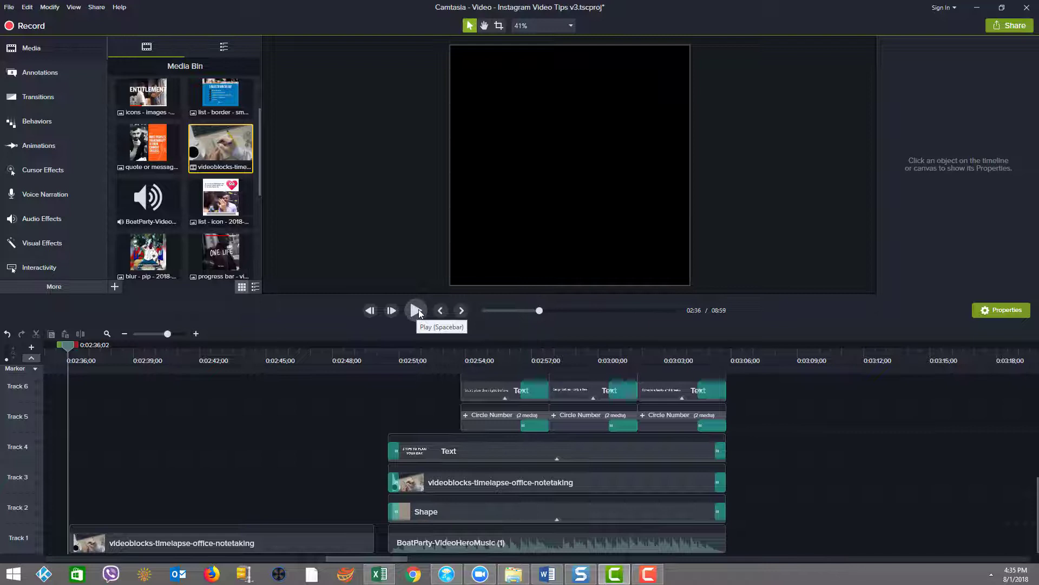
pyautogui.click(416, 311)
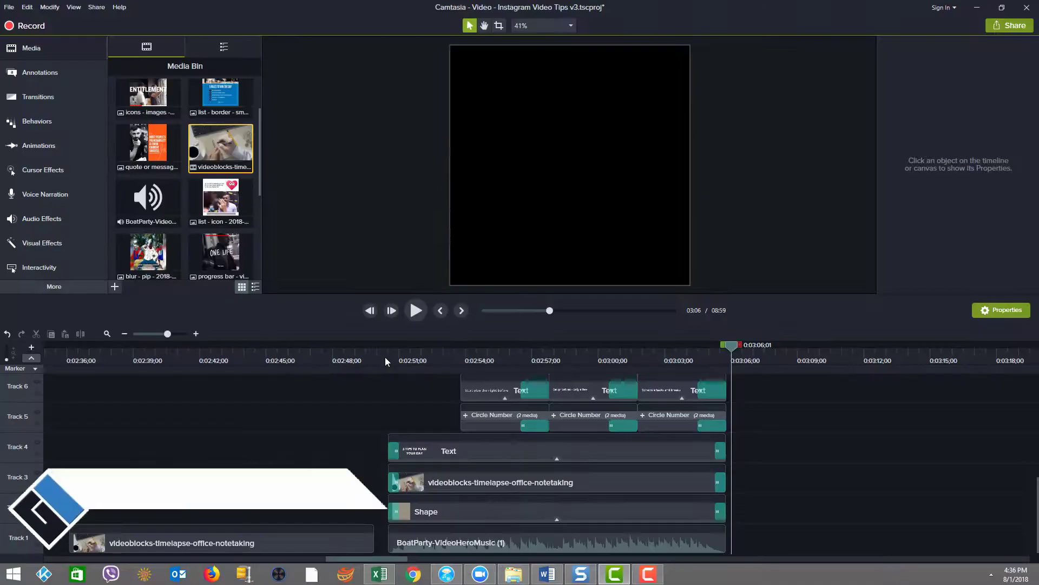
pyautogui.click(385, 355)
pyautogui.moveTo(385, 355); pyautogui.dragTo(401, 350)
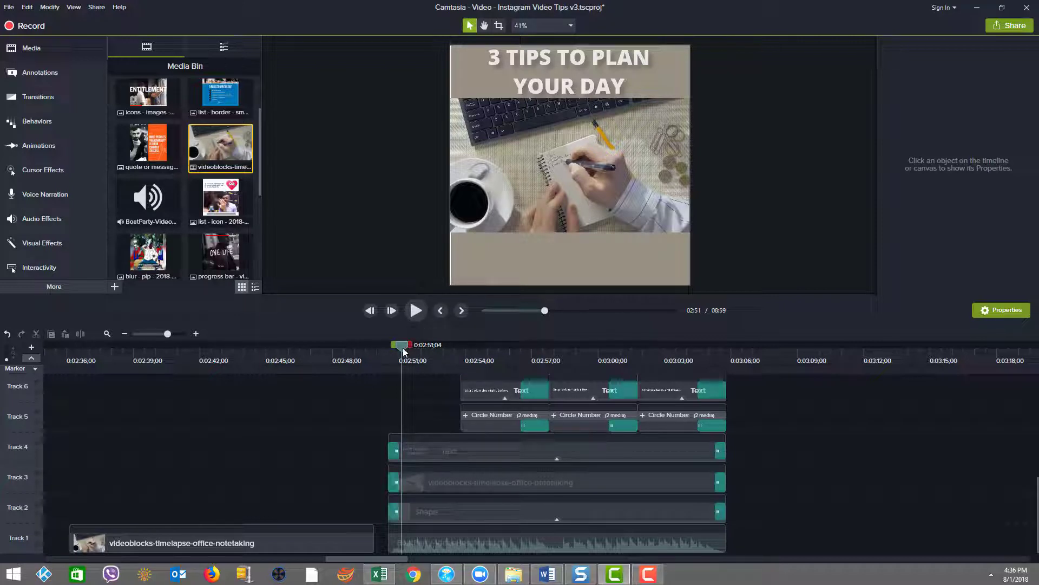
pyautogui.moveTo(403, 351); pyautogui.dragTo(435, 323)
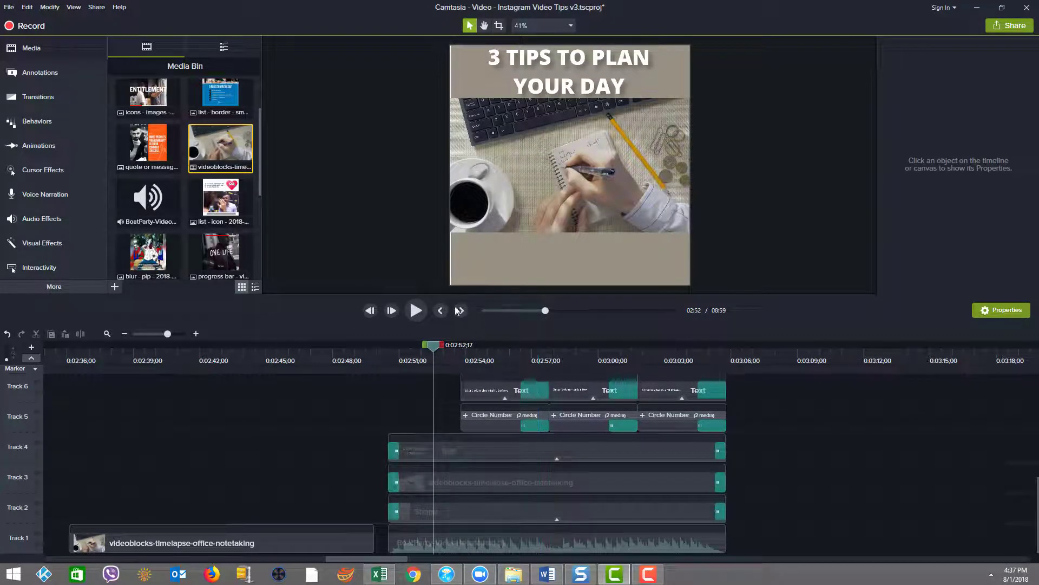
pyautogui.moveTo(428, 297)
pyautogui.mouseDown()
pyautogui.moveTo(421, 245)
pyautogui.moveTo(418, 285)
pyautogui.mouseUp()
# Select the note-taking video clip and nudge it on the canvas to snap at X -3.8, Y 0
pyautogui.click(561, 544)
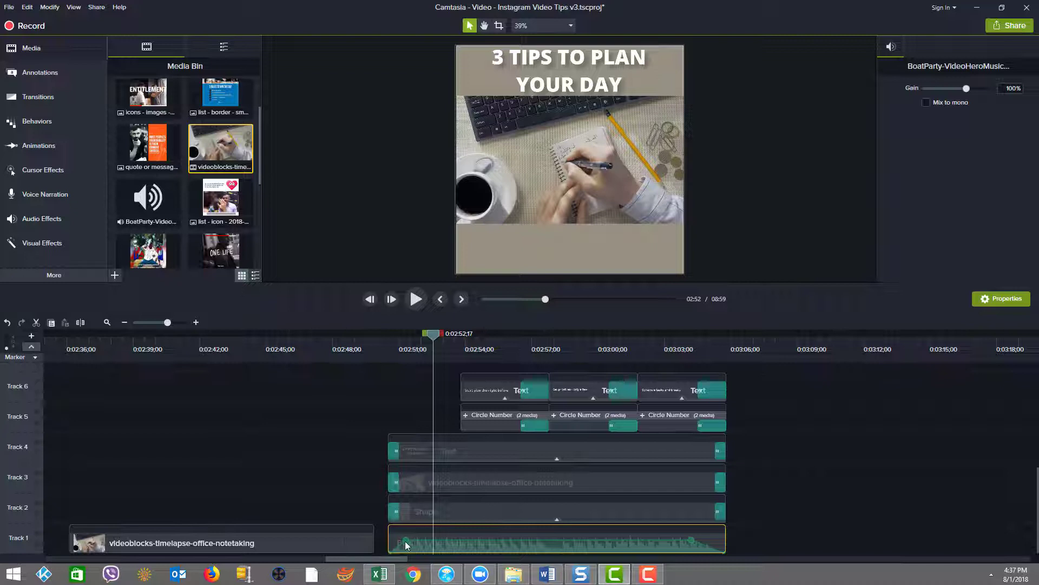
pyautogui.click(473, 512)
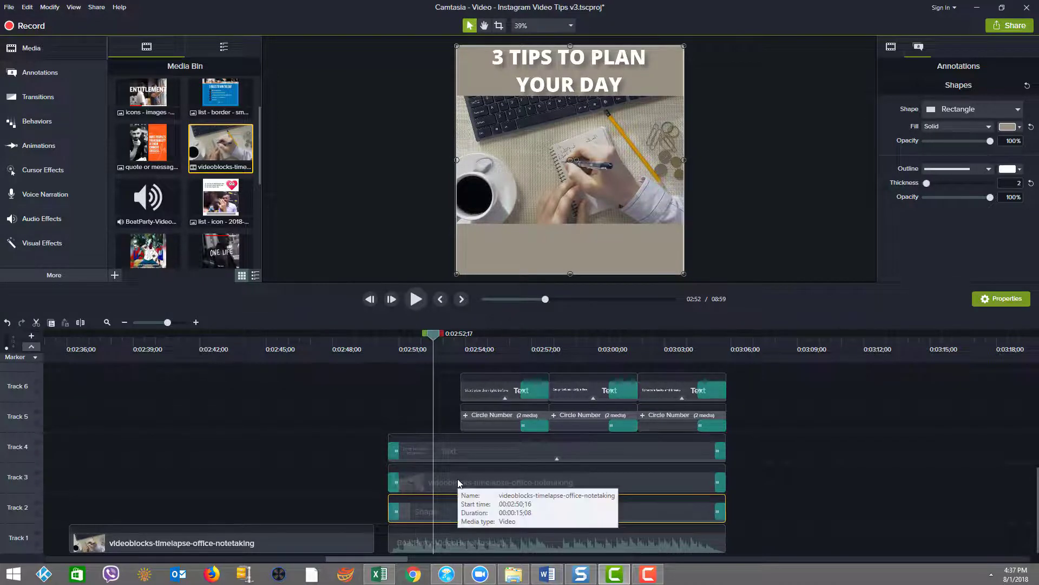
pyautogui.click(525, 483)
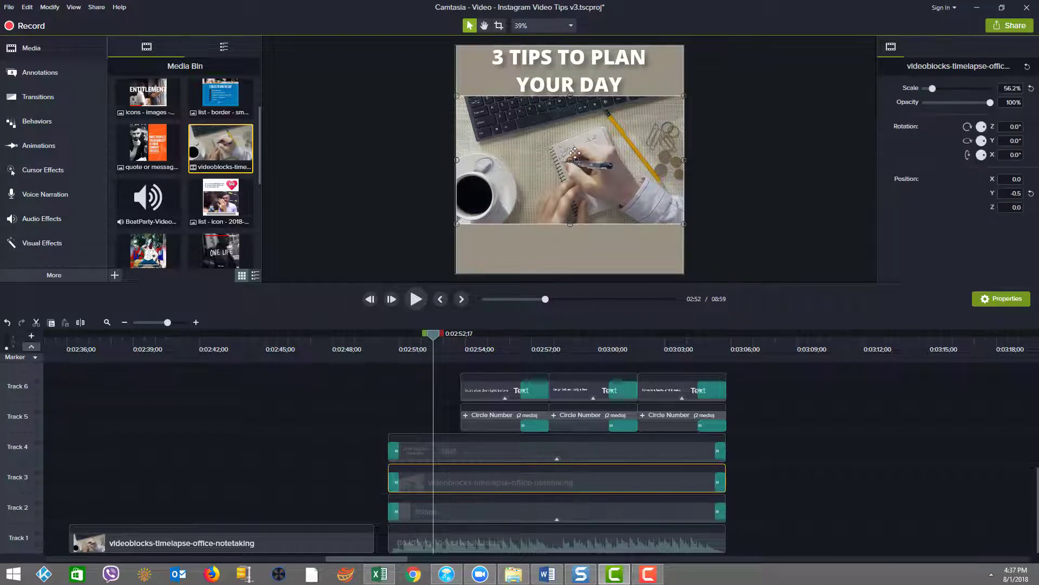
pyautogui.moveTo(575, 153)
pyautogui.mouseDown()
pyautogui.moveTo(630, 154)
pyautogui.moveTo(571, 153)
pyautogui.mouseUp()
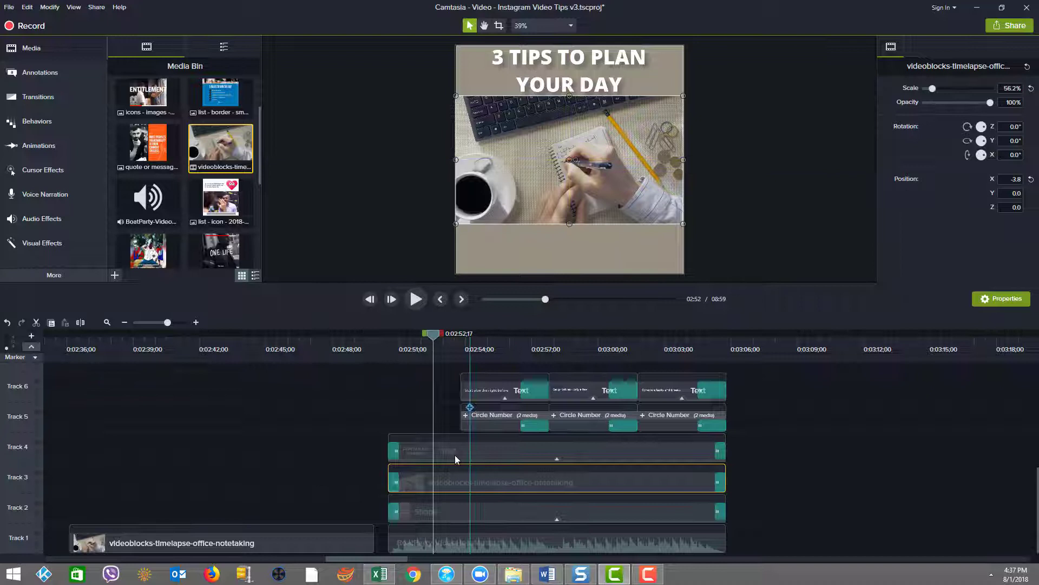
pyautogui.click(547, 68)
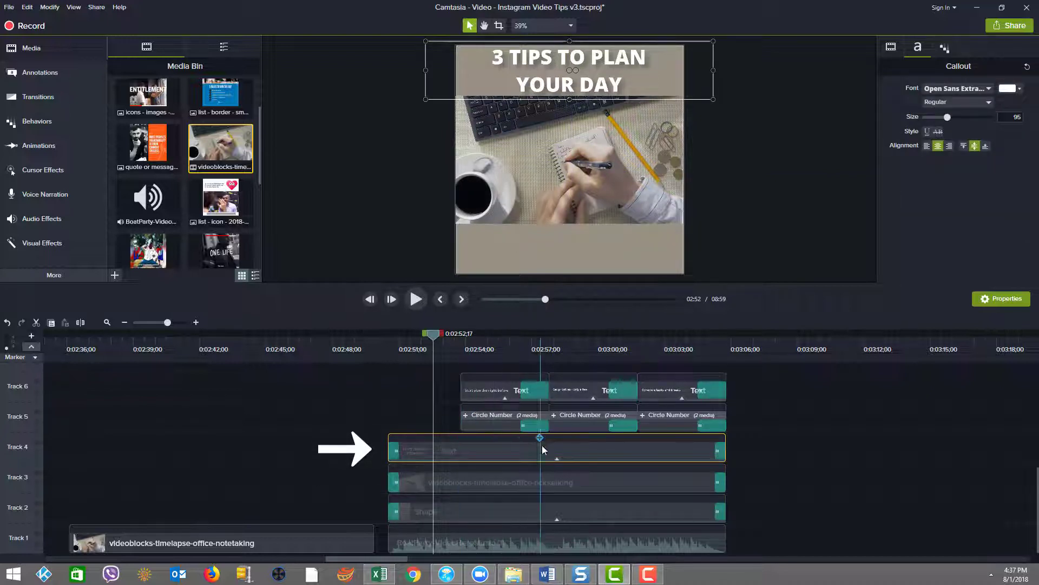
pyautogui.click(557, 461)
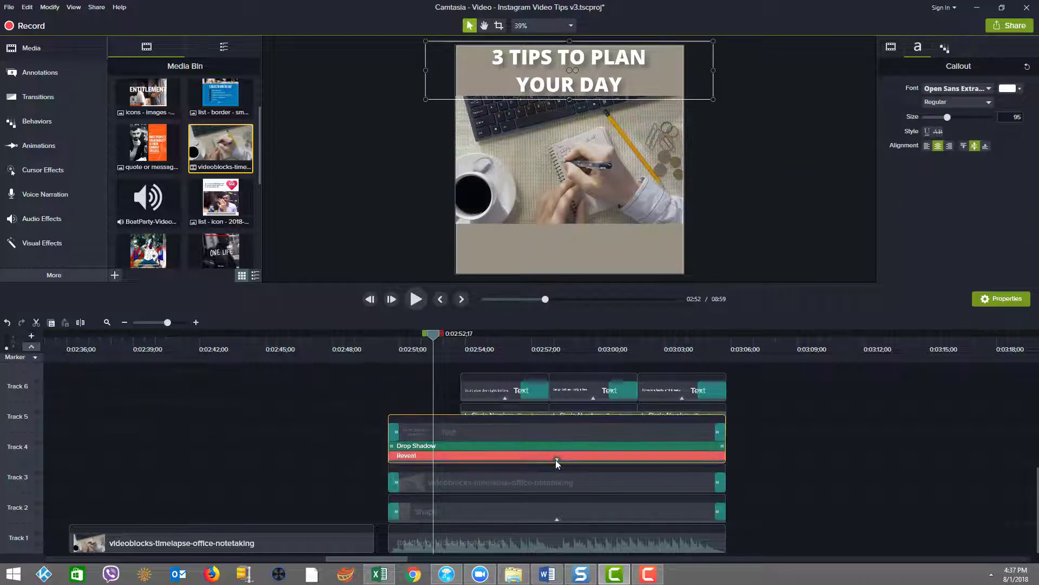
pyautogui.click(485, 457)
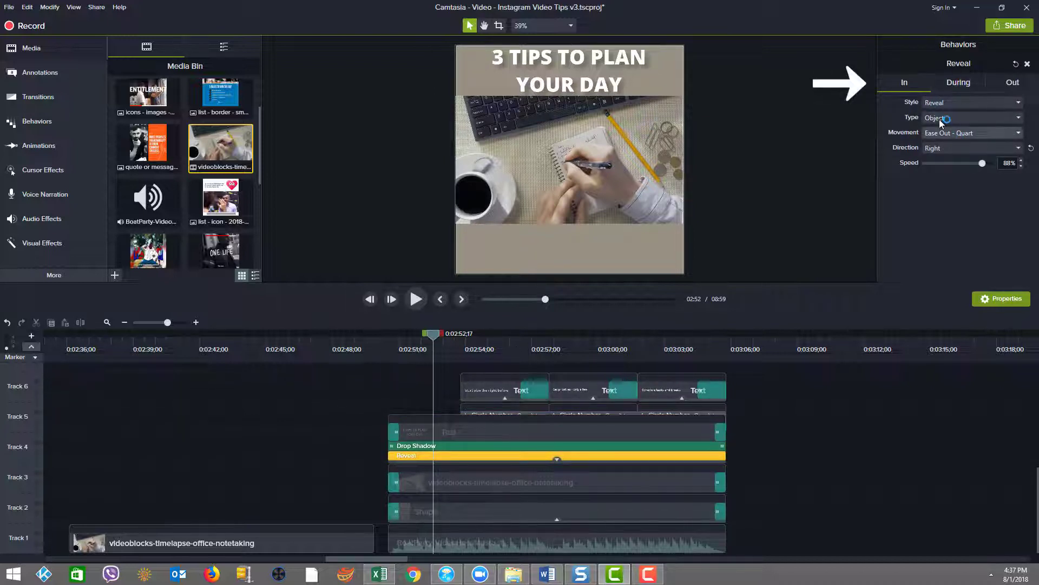
pyautogui.click(972, 84)
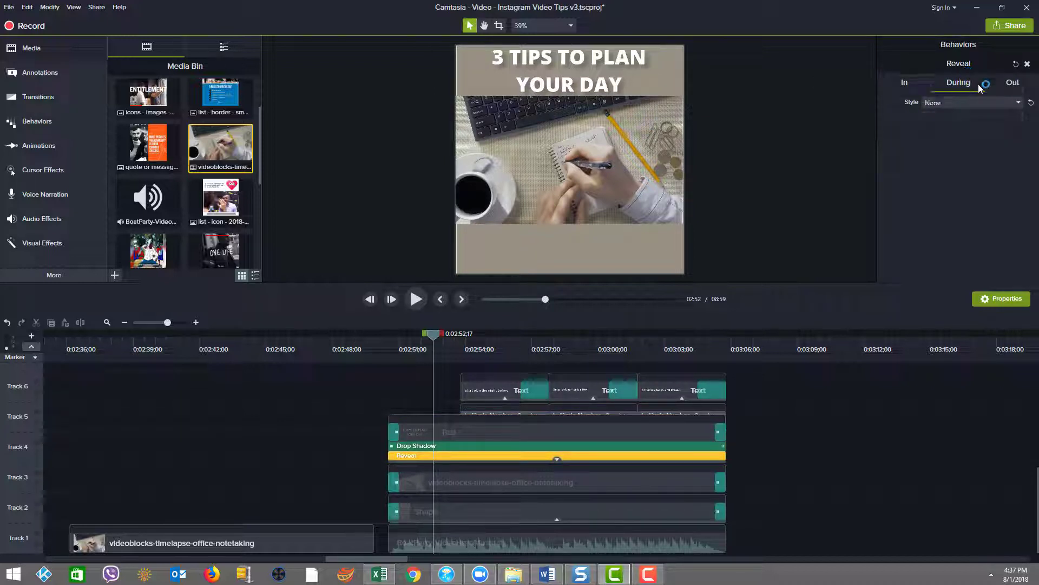
pyautogui.click(1019, 84)
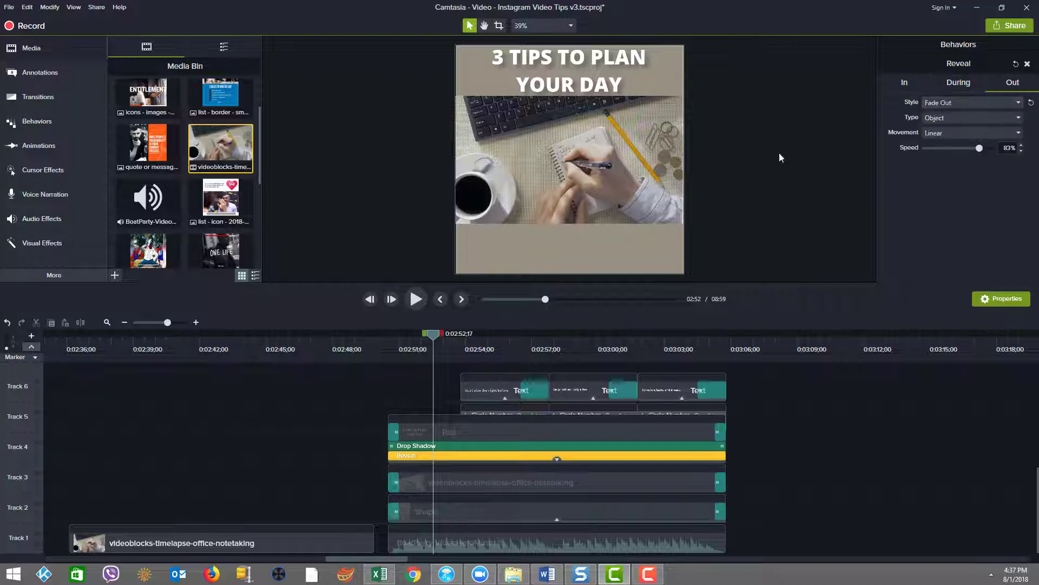
pyautogui.moveTo(433, 336); pyautogui.dragTo(382, 346)
pyautogui.press('space')
pyautogui.click(556, 458)
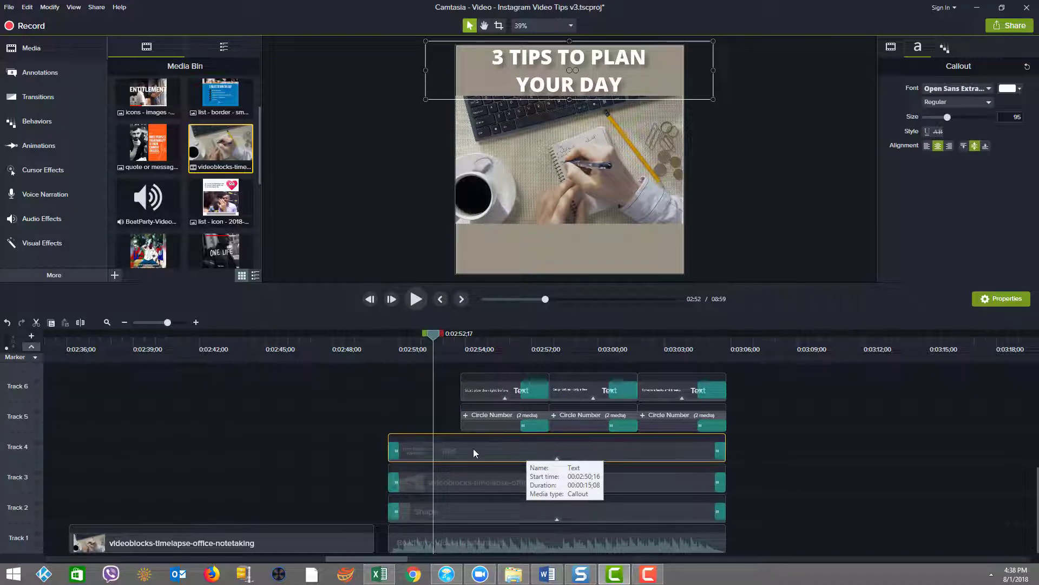
pyautogui.moveTo(473, 453)
pyautogui.mouseDown()
pyautogui.moveTo(531, 449)
pyautogui.moveTo(467, 447)
pyautogui.mouseUp()
pyautogui.moveTo(433, 335); pyautogui.dragTo(460, 335)
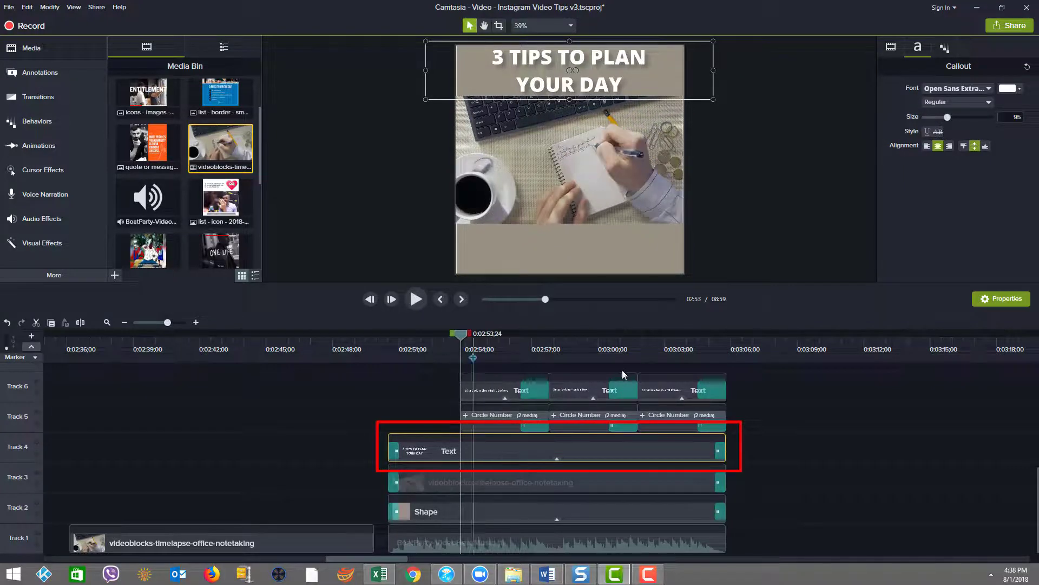
pyautogui.moveTo(791, 388); pyautogui.dragTo(637, 422)
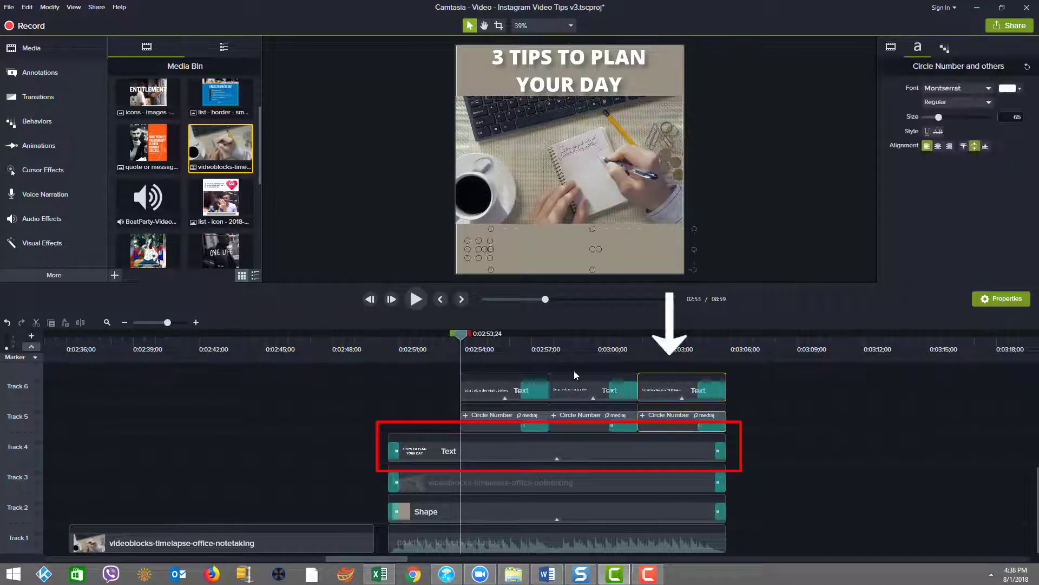
pyautogui.moveTo(572, 367); pyautogui.dragTo(569, 403)
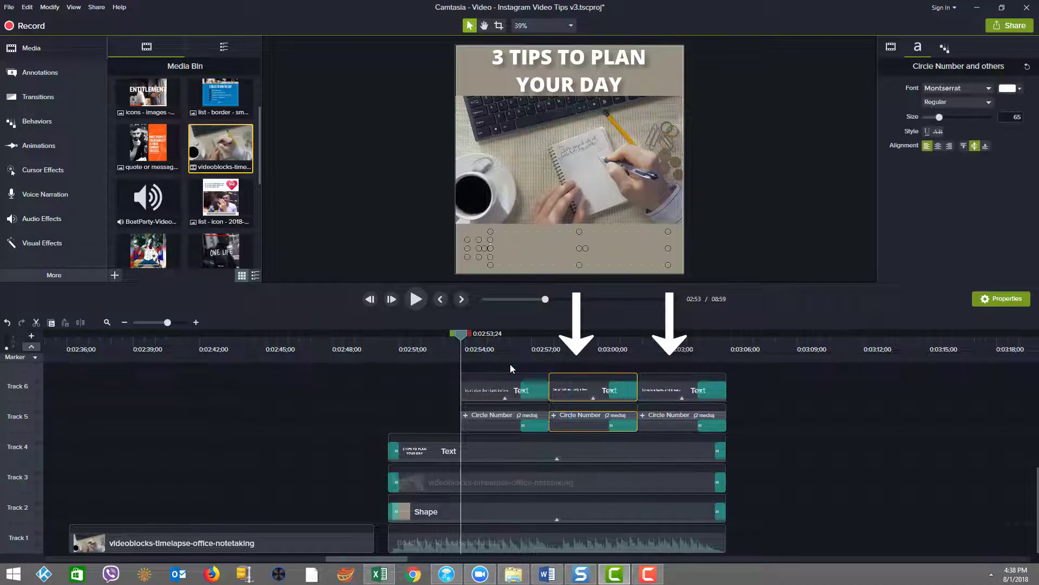
pyautogui.moveTo(508, 366); pyautogui.dragTo(510, 407)
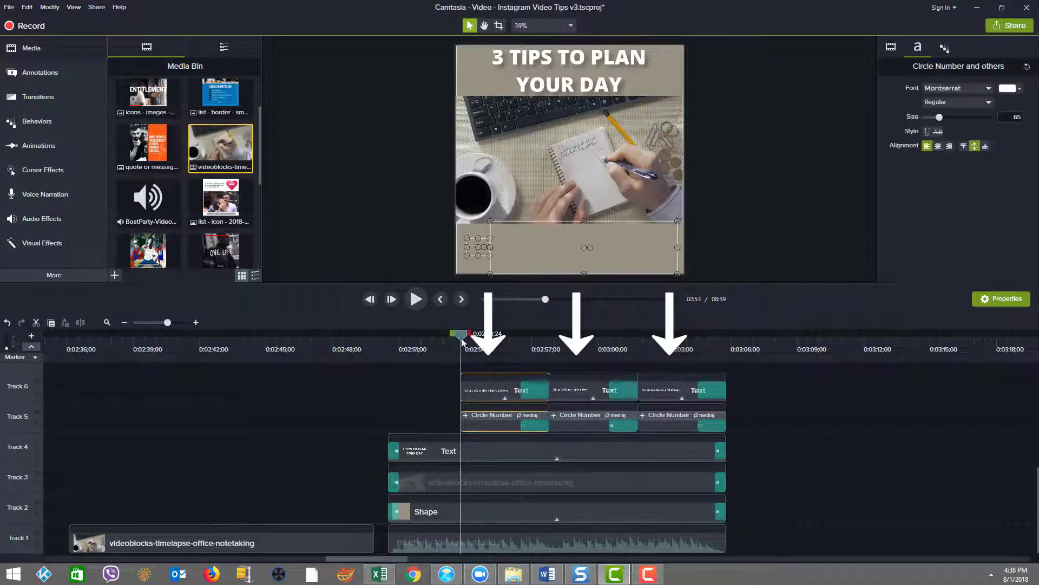
pyautogui.moveTo(462, 341)
pyautogui.mouseDown()
pyautogui.moveTo(623, 336)
pyautogui.moveTo(452, 337)
pyautogui.moveTo(553, 336)
pyautogui.moveTo(465, 338)
pyautogui.mouseUp()
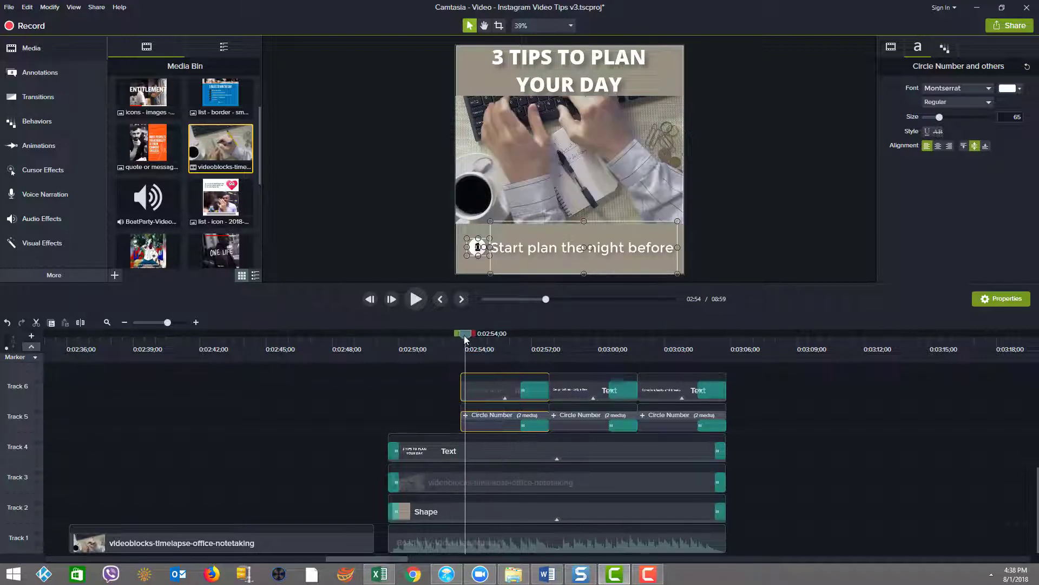
pyautogui.click(505, 398)
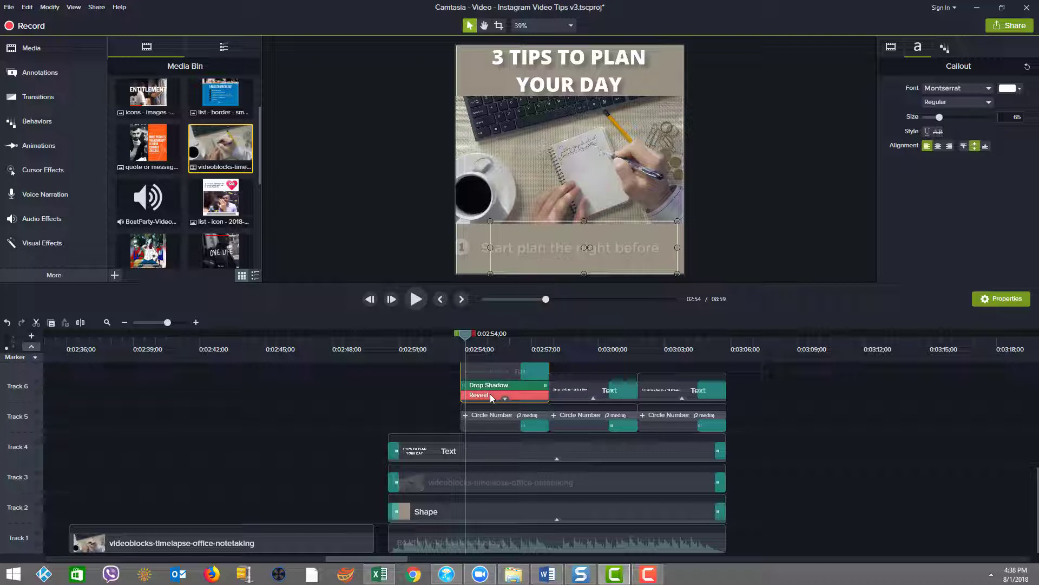
pyautogui.click(491, 397)
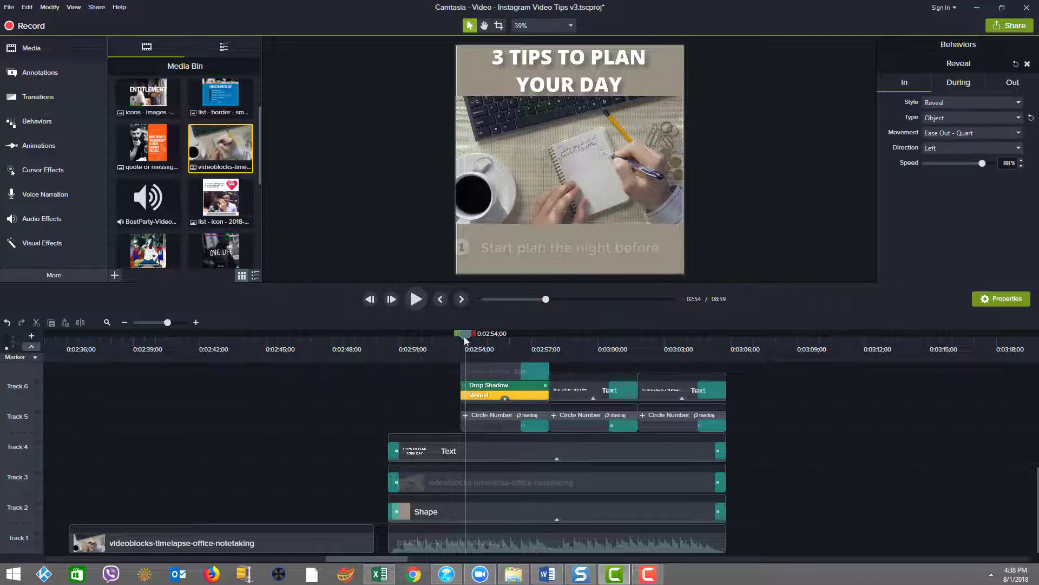
pyautogui.moveTo(465, 338); pyautogui.dragTo(483, 338)
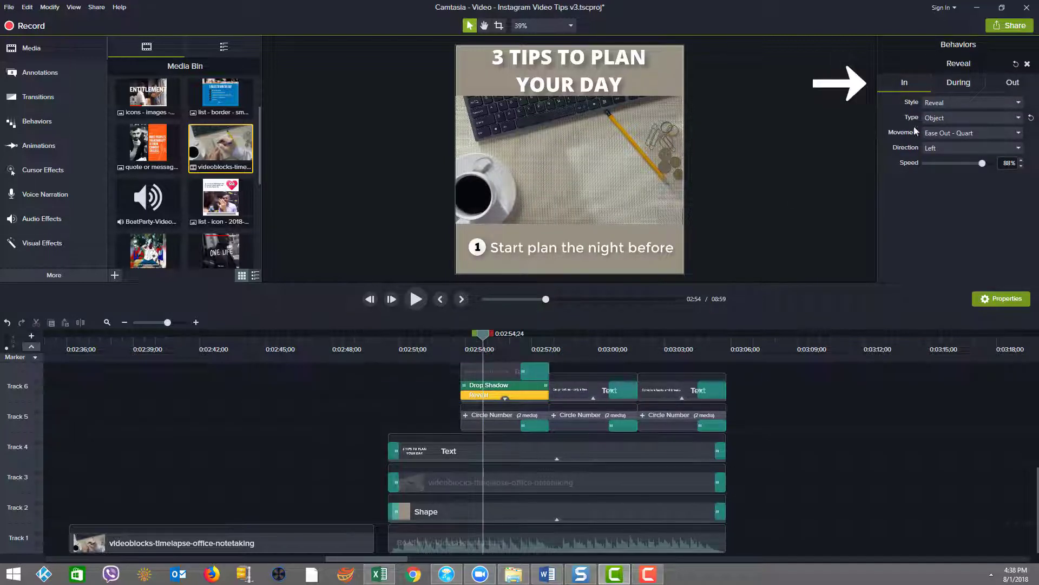
pyautogui.click(955, 81)
pyautogui.click(1009, 85)
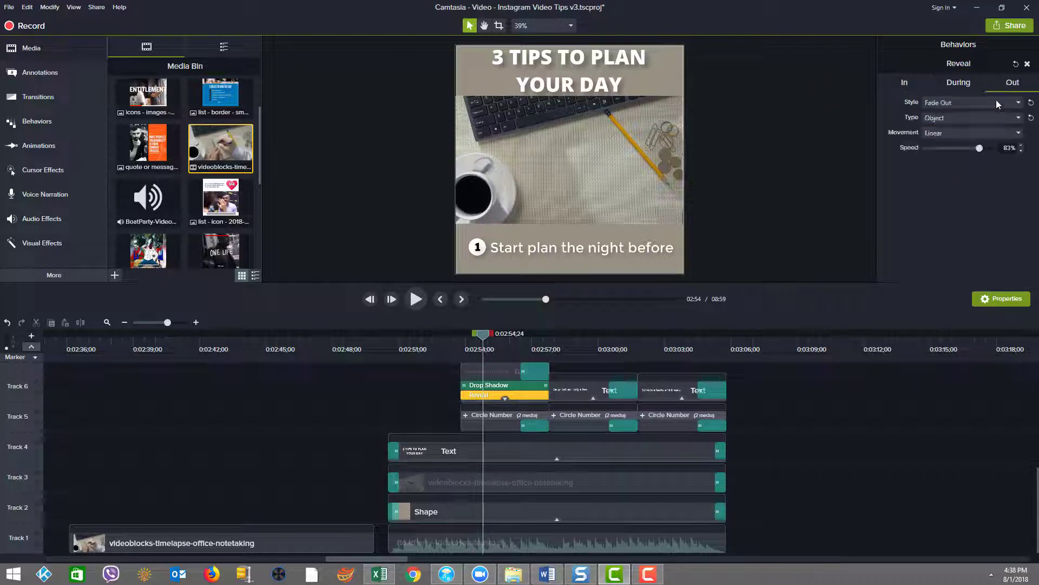
pyautogui.click(435, 399)
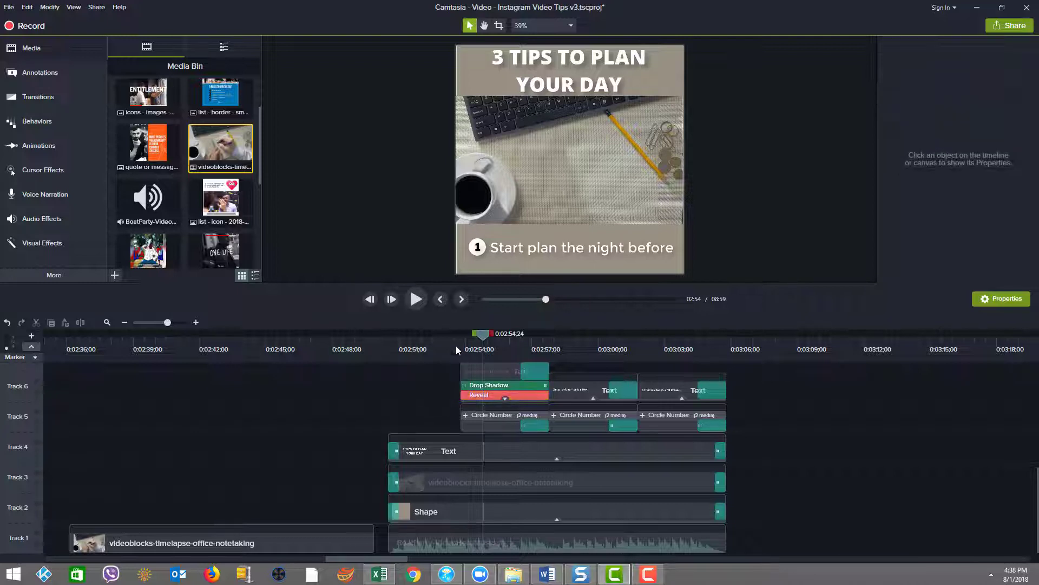
pyautogui.click(505, 398)
pyautogui.click(598, 393)
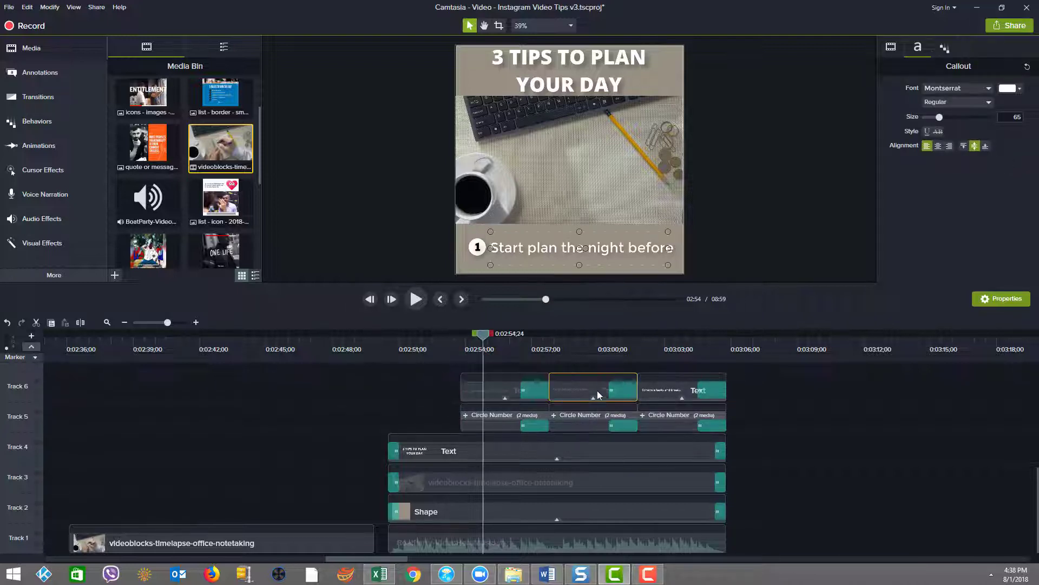
pyautogui.click(674, 387)
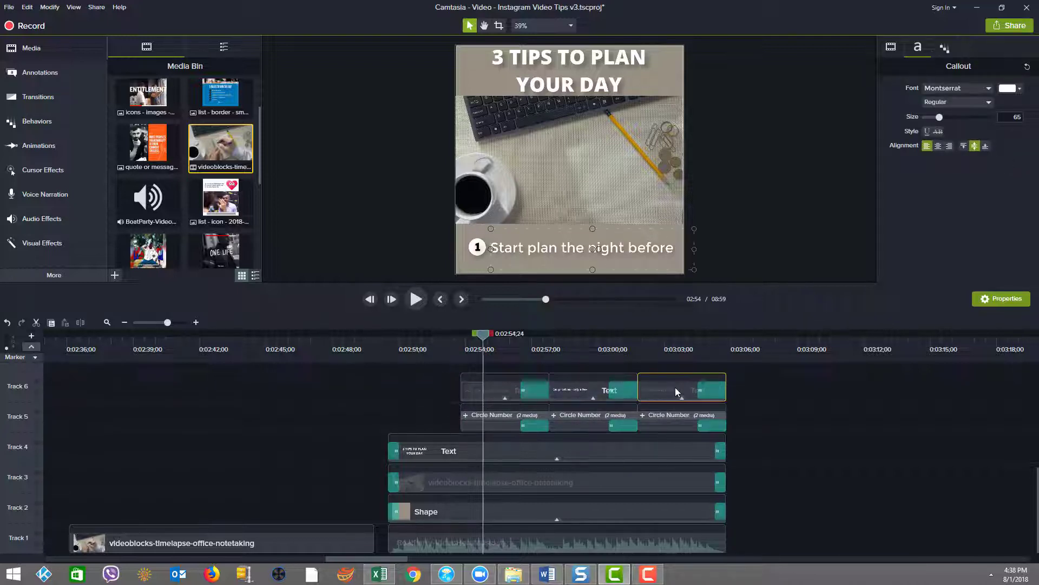
# Expand the first Circle Number group, shift the 1 inside its circle, then scale the badge to 135.9%
pyautogui.click(488, 420)
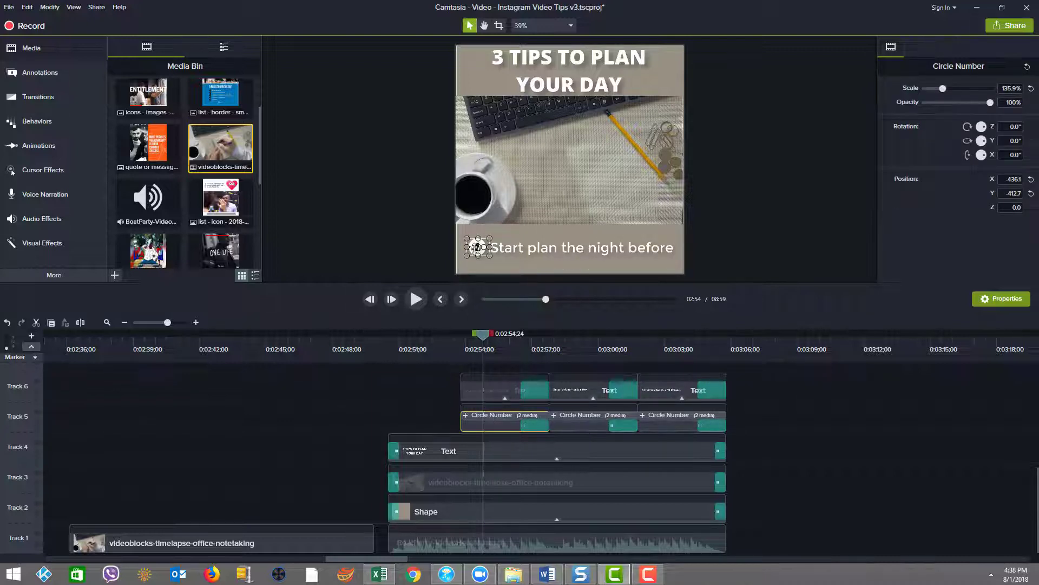
pyautogui.click(578, 422)
pyautogui.click(659, 423)
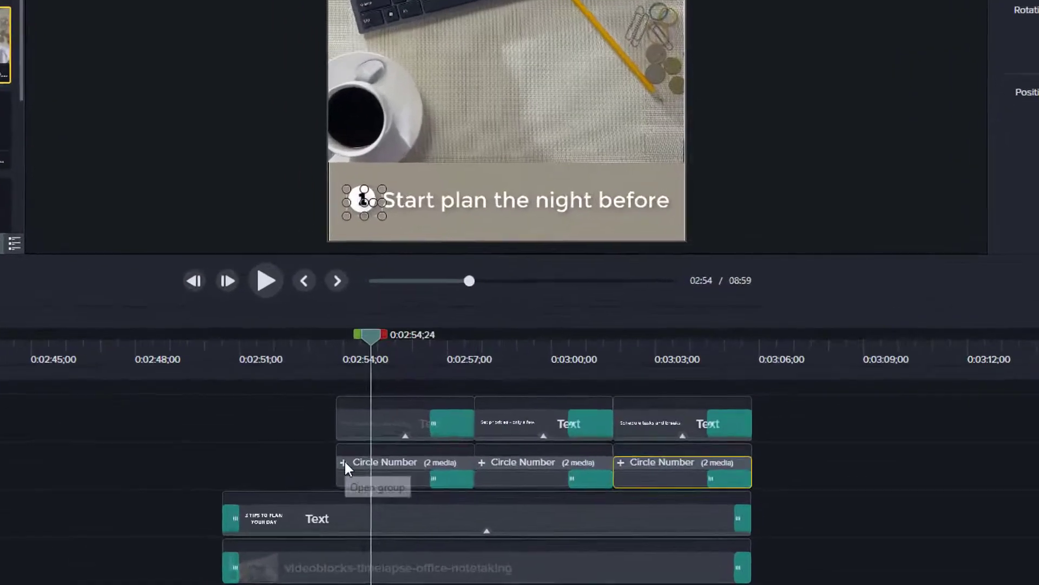
pyautogui.click(345, 462)
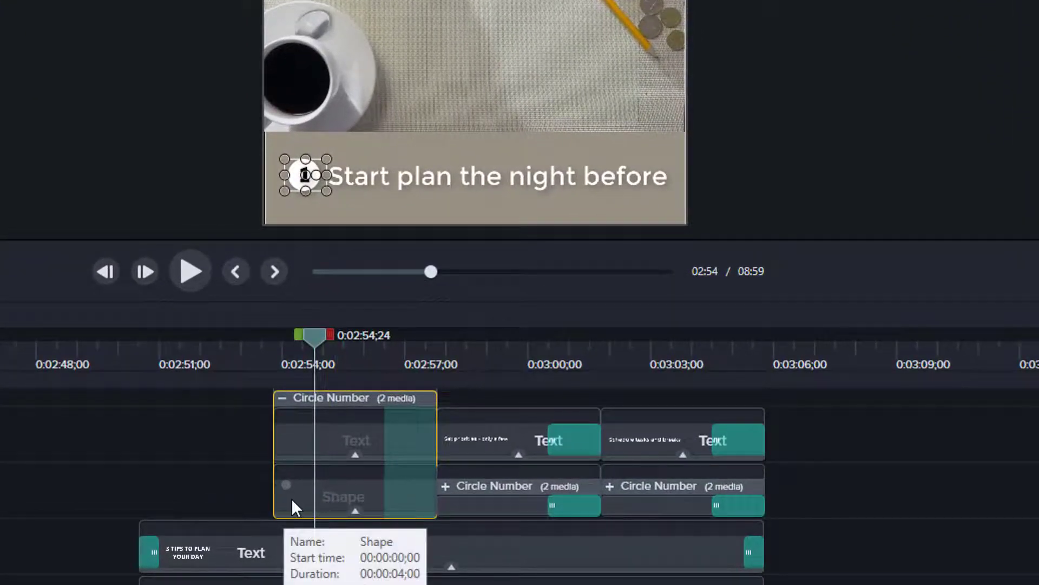
pyautogui.click(291, 498)
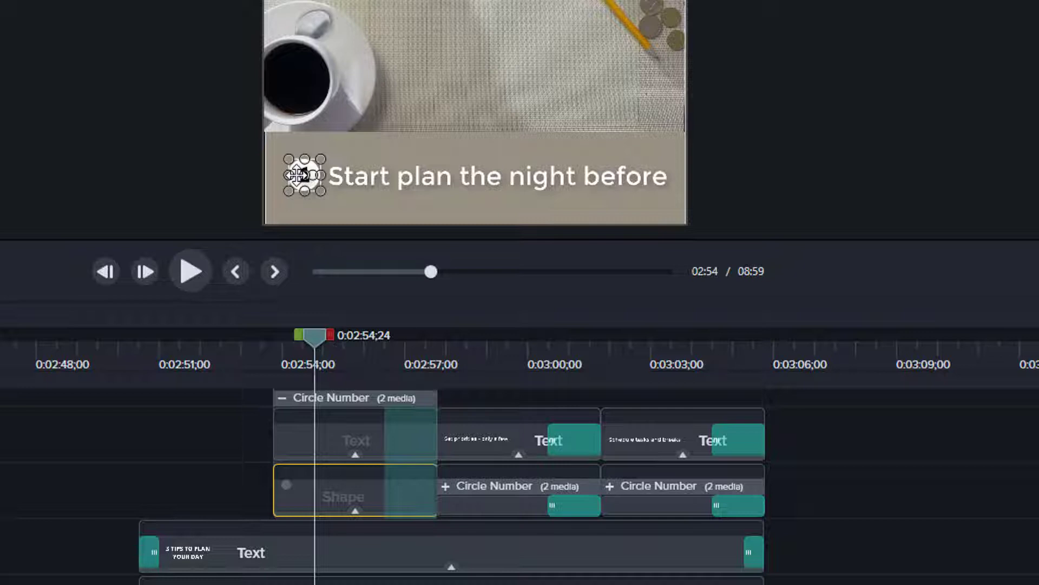
pyautogui.moveTo(298, 175); pyautogui.dragTo(302, 173)
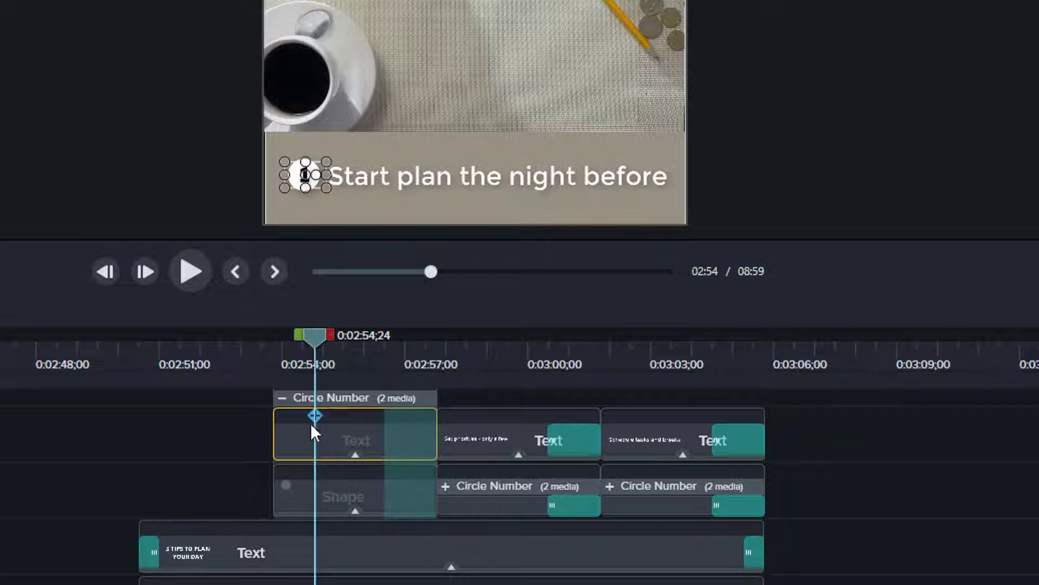
pyautogui.click(281, 397)
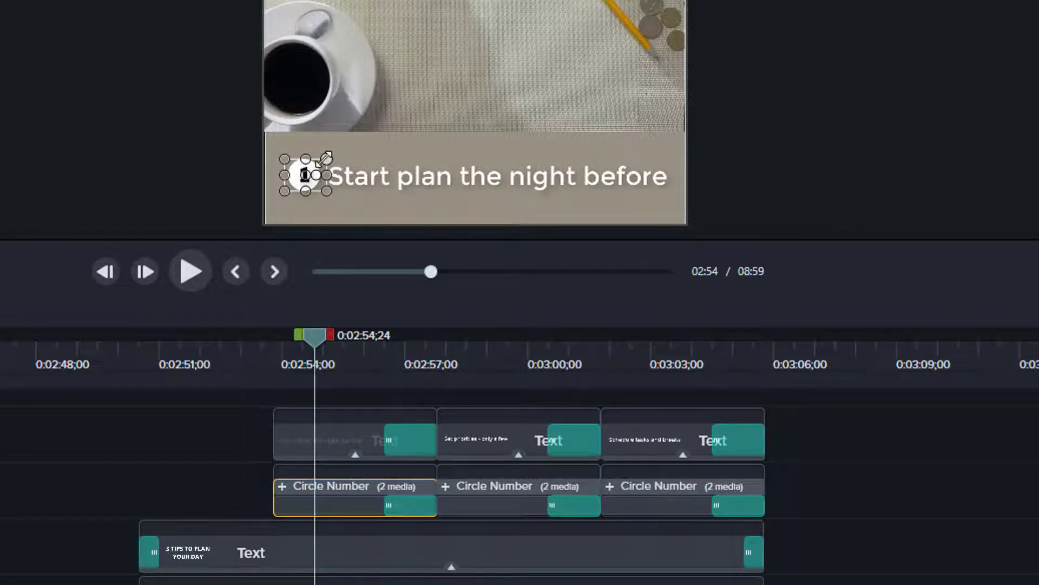
pyautogui.moveTo(325, 158)
pyautogui.mouseDown()
pyautogui.moveTo(404, 106)
pyautogui.moveTo(328, 154)
pyautogui.moveTo(404, 109)
pyautogui.moveTo(404, 119)
pyautogui.moveTo(327, 155)
pyautogui.mouseUp()
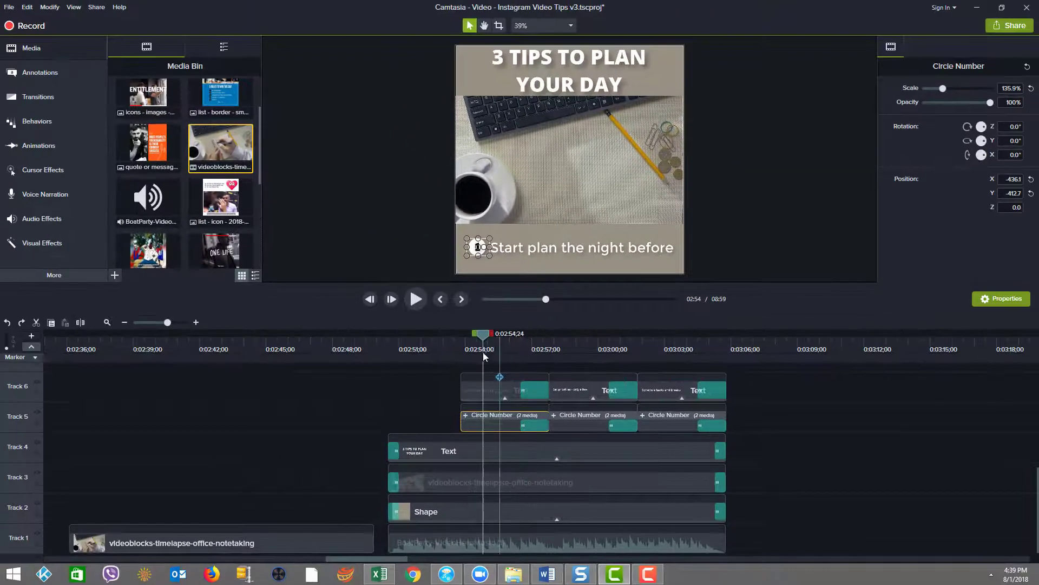
# Scrub past the first tip and deselect the Circle Number clip
pyautogui.moveTo(493, 338); pyautogui.dragTo(735, 345)
pyautogui.click(356, 377)
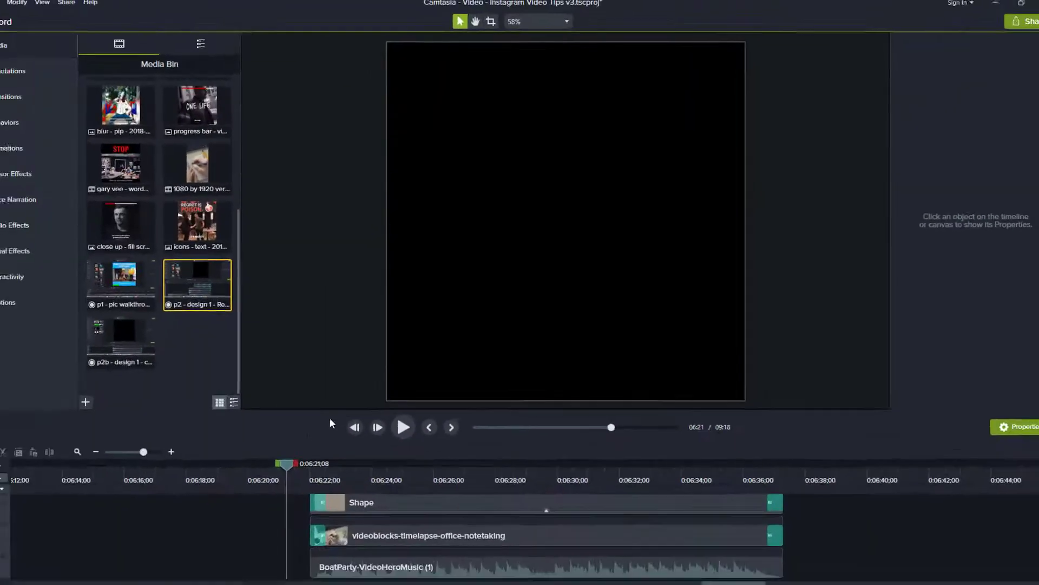
# Copy and paste the first tip's text and circle clips at the 3 TIPS title frame
pyautogui.moveTo(330, 420); pyautogui.dragTo(327, 214)
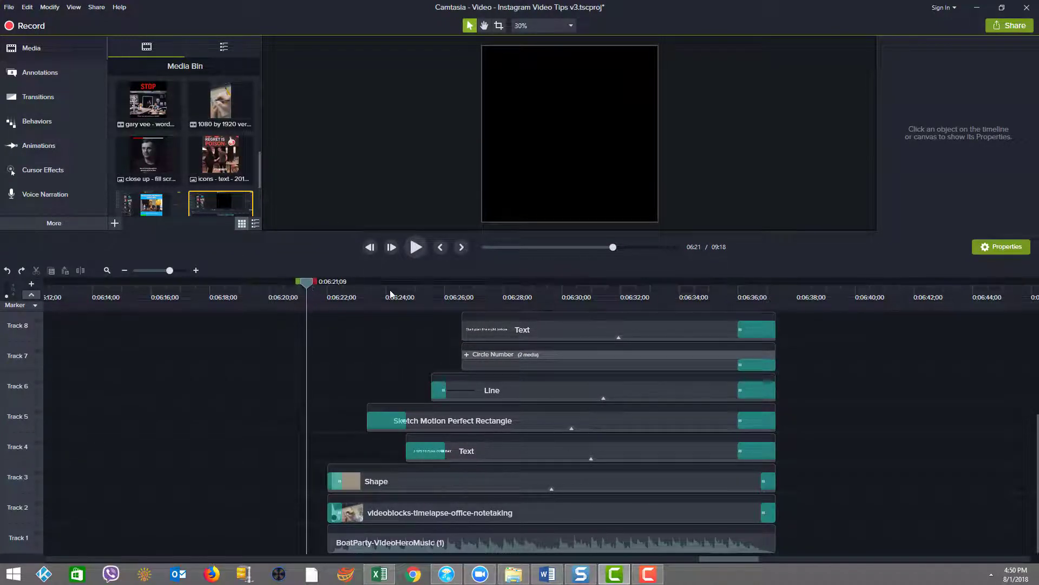
pyautogui.moveTo(391, 294); pyautogui.dragTo(554, 311)
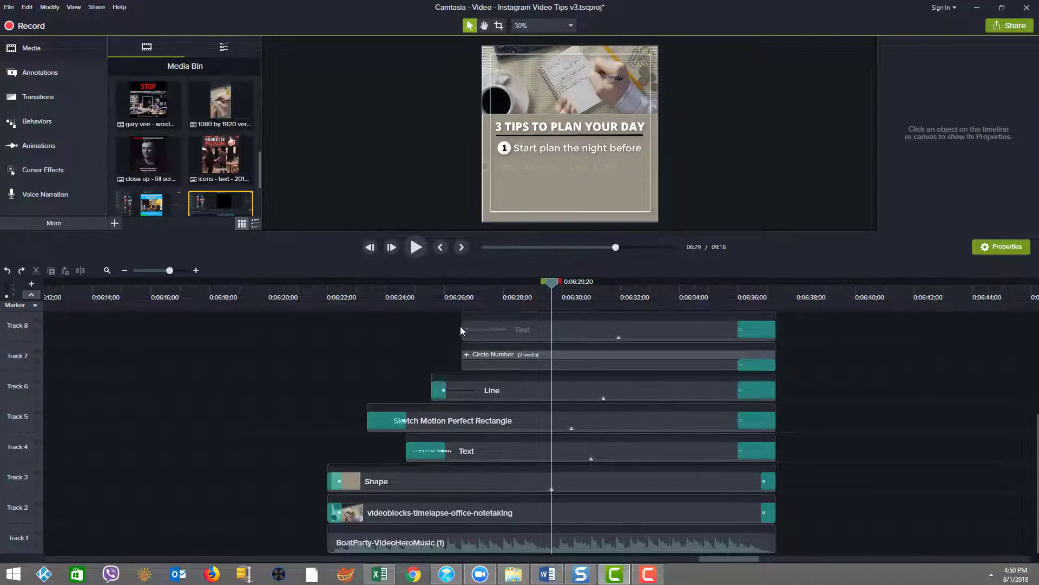
pyautogui.moveTo(449, 336); pyautogui.dragTo(476, 369)
pyautogui.hotkey('ctrl', 'c')
pyautogui.hotkey('ctrl', 'v')
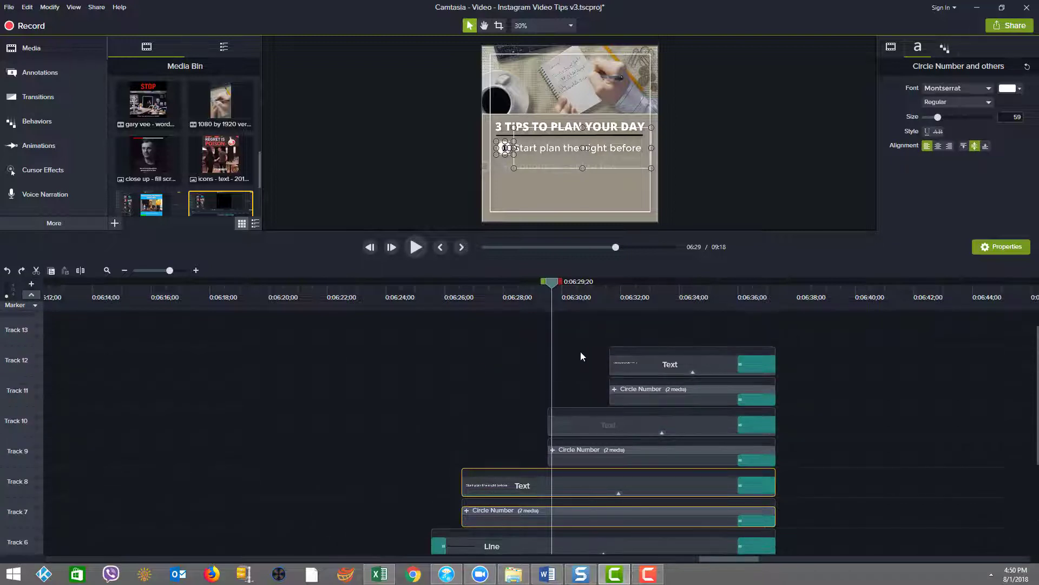
# Arrange the pasted copies as the second tip's text and circle clips, staggered later
pyautogui.moveTo(580, 353); pyautogui.dragTo(599, 369)
pyautogui.moveTo(522, 427); pyautogui.dragTo(568, 454)
pyautogui.click(433, 487)
pyautogui.moveTo(450, 484); pyautogui.dragTo(541, 517)
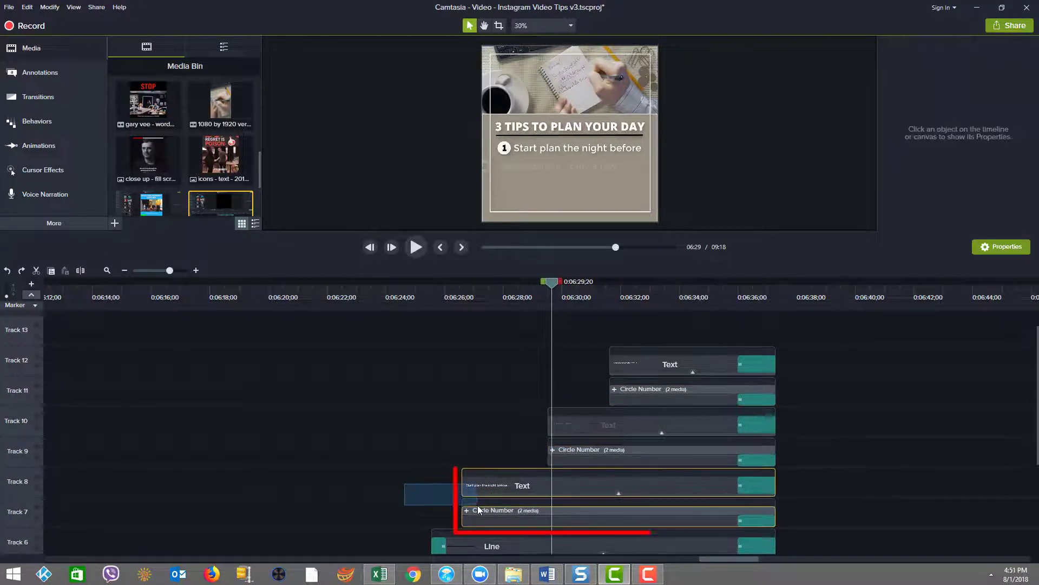
pyautogui.click(788, 469)
# Play back the tips to check 'Set priorities - only a few' and 'Schedule tasks and breaks' appear in turn
pyautogui.moveTo(543, 293); pyautogui.dragTo(491, 305)
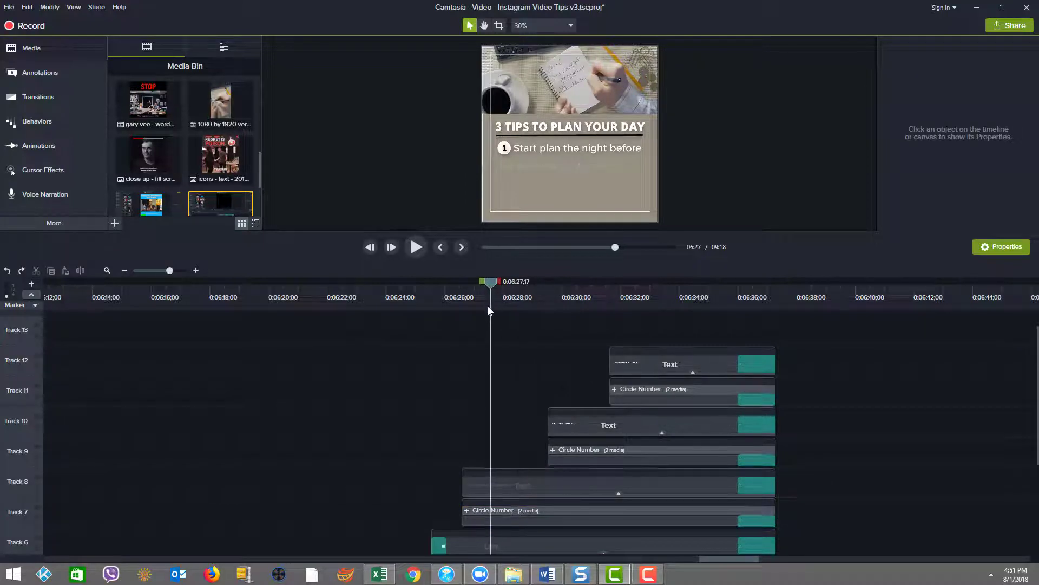
pyautogui.moveTo(503, 479); pyautogui.dragTo(439, 520)
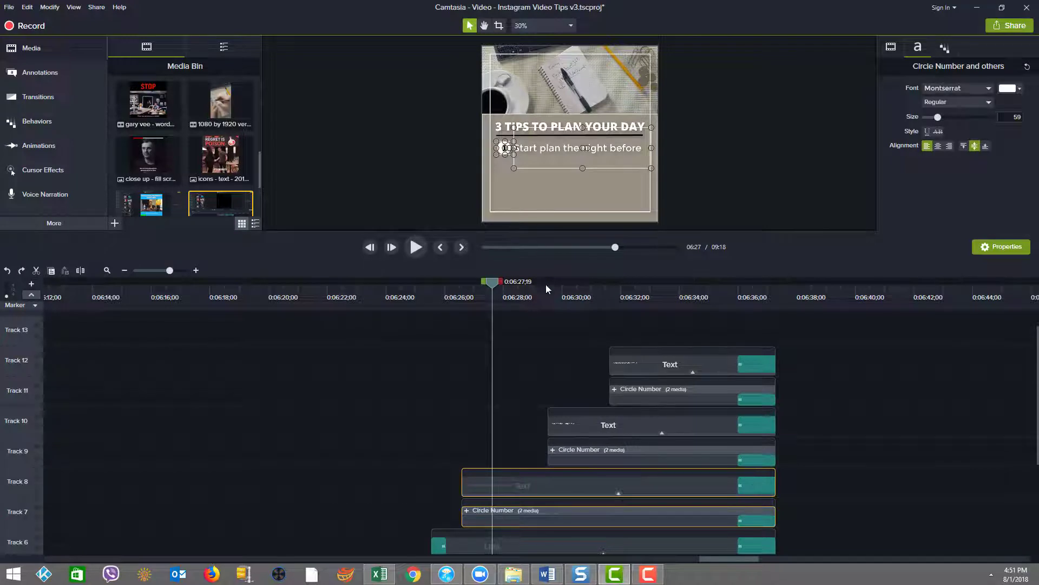
pyautogui.moveTo(495, 287); pyautogui.dragTo(566, 274)
pyautogui.moveTo(520, 417); pyautogui.dragTo(568, 454)
pyautogui.press('space')
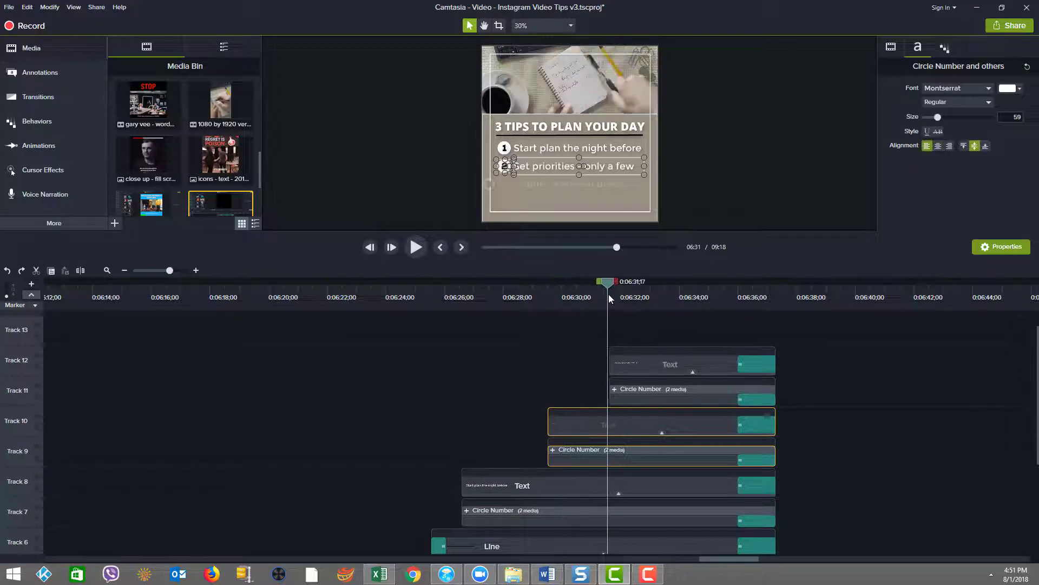
pyautogui.click(586, 377)
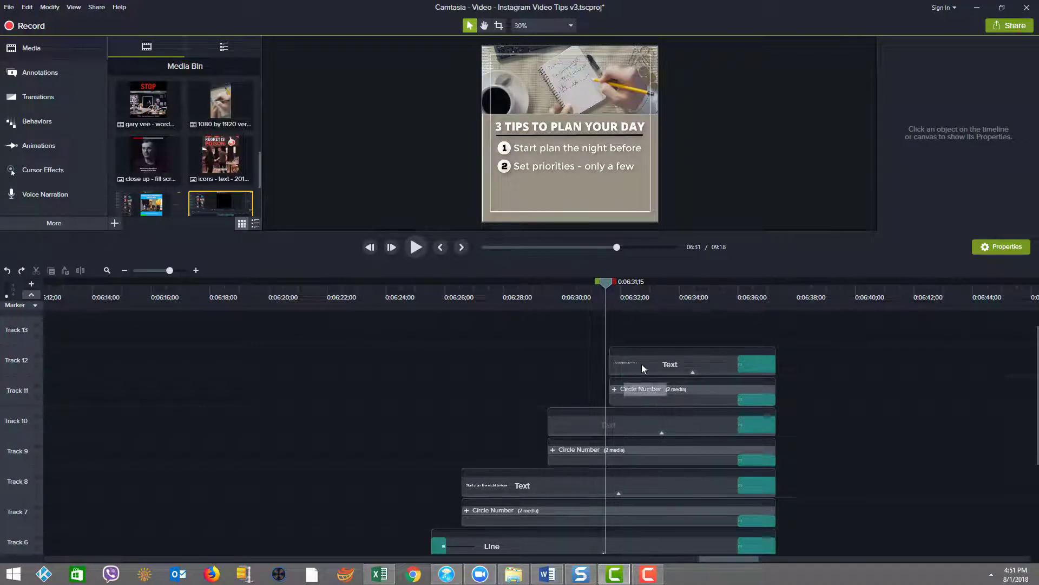
pyautogui.moveTo(611, 284); pyautogui.dragTo(650, 306)
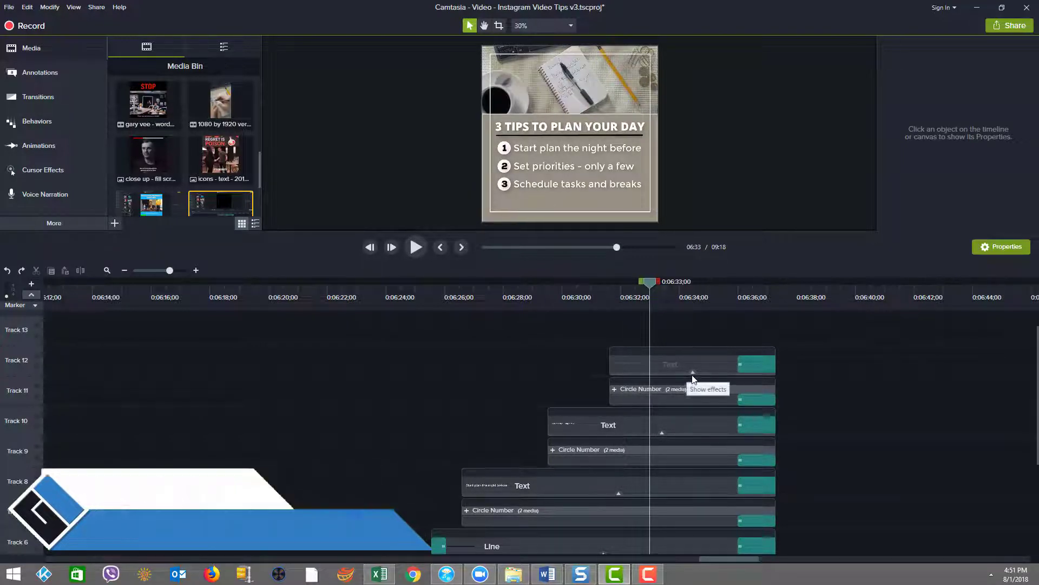
pyautogui.click(688, 372)
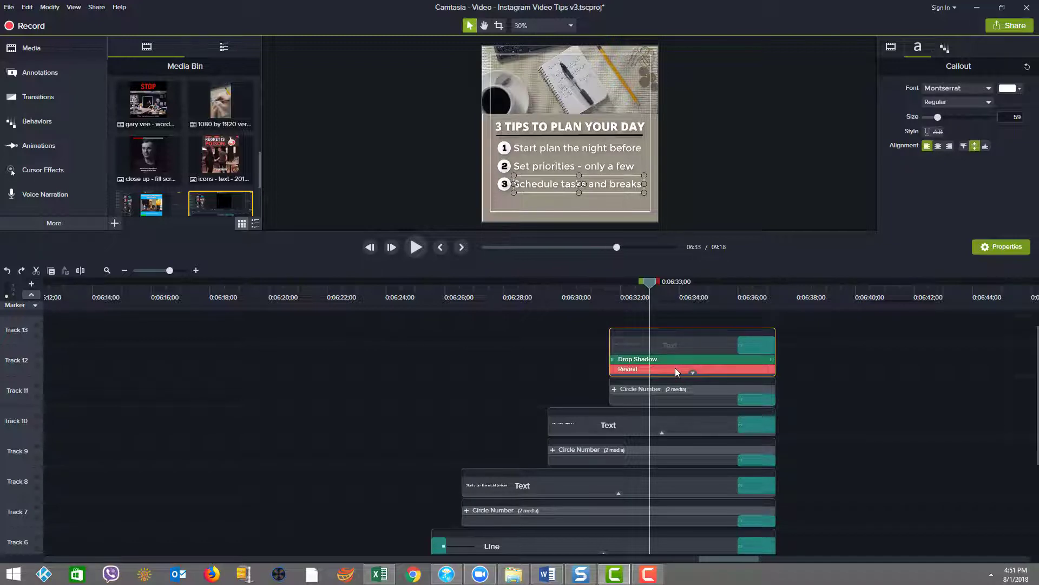
pyautogui.moveTo(649, 282); pyautogui.dragTo(532, 282)
pyautogui.moveTo(486, 361); pyautogui.dragTo(390, 385)
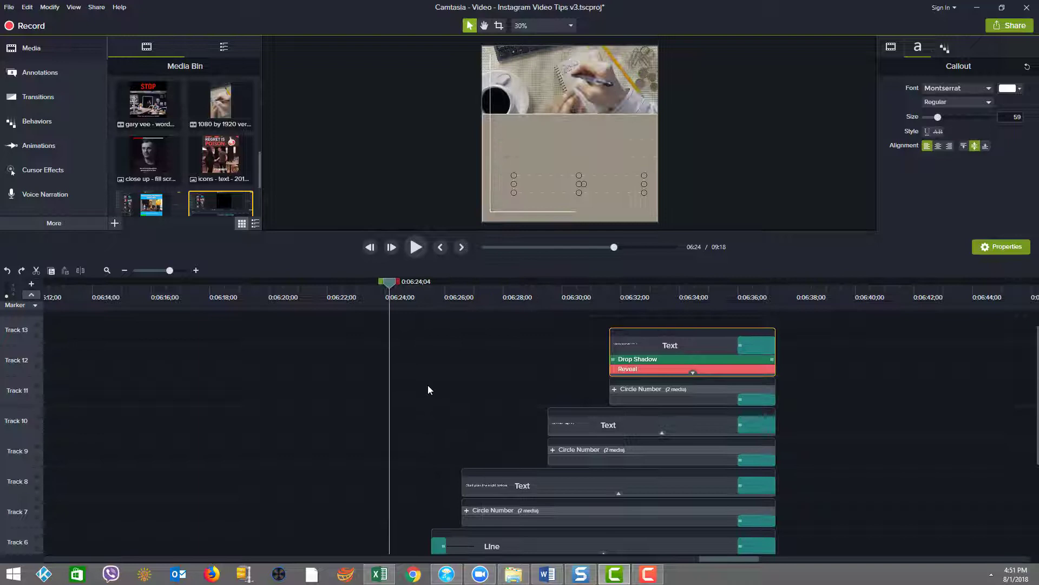
pyautogui.scroll(-1, 428, 385)
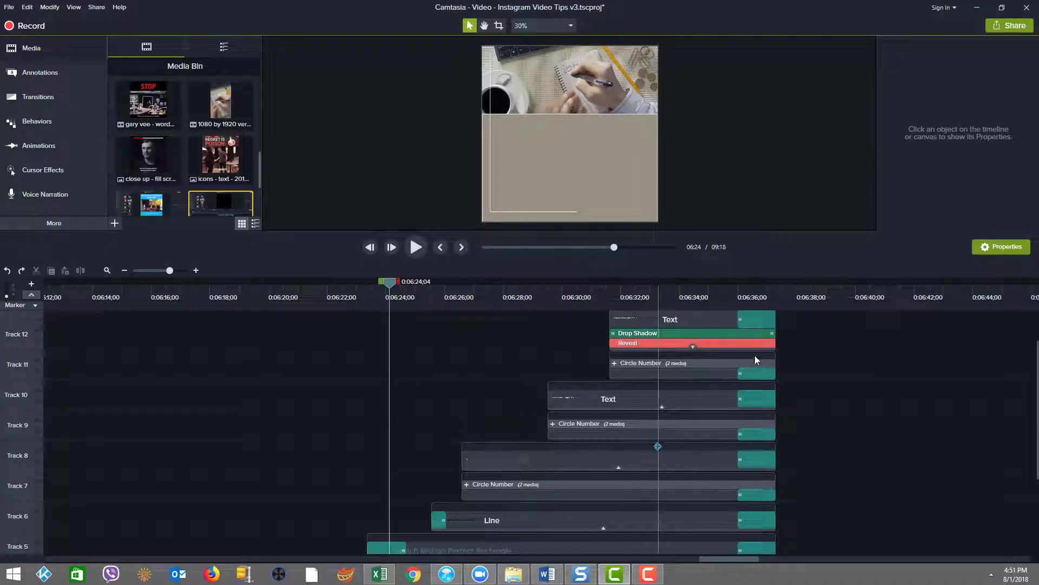
pyautogui.moveTo(822, 495); pyautogui.dragTo(693, 307)
pyautogui.scroll(-1, 497, 374)
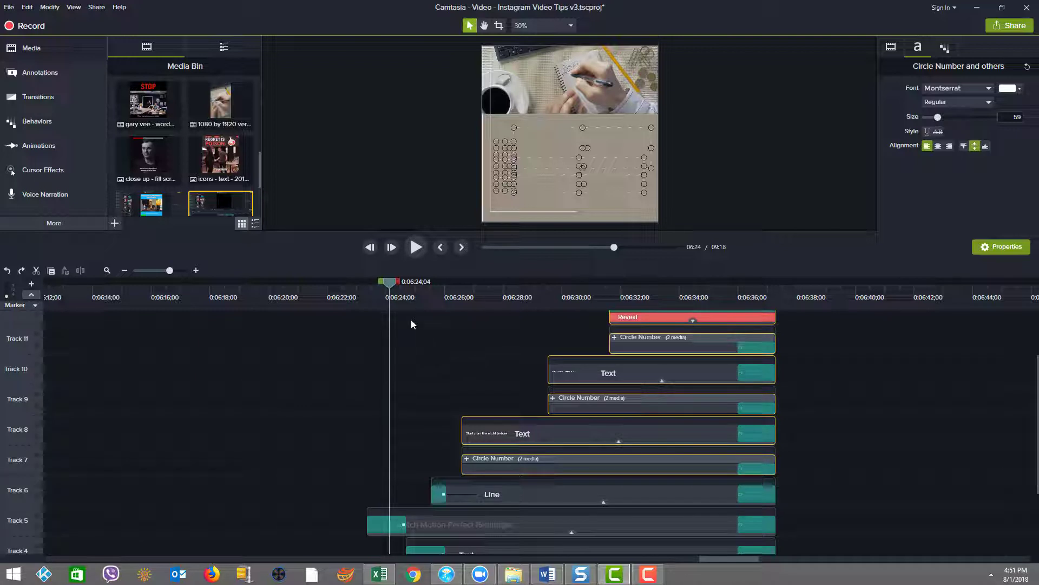
pyautogui.click(470, 297)
pyautogui.click(473, 291)
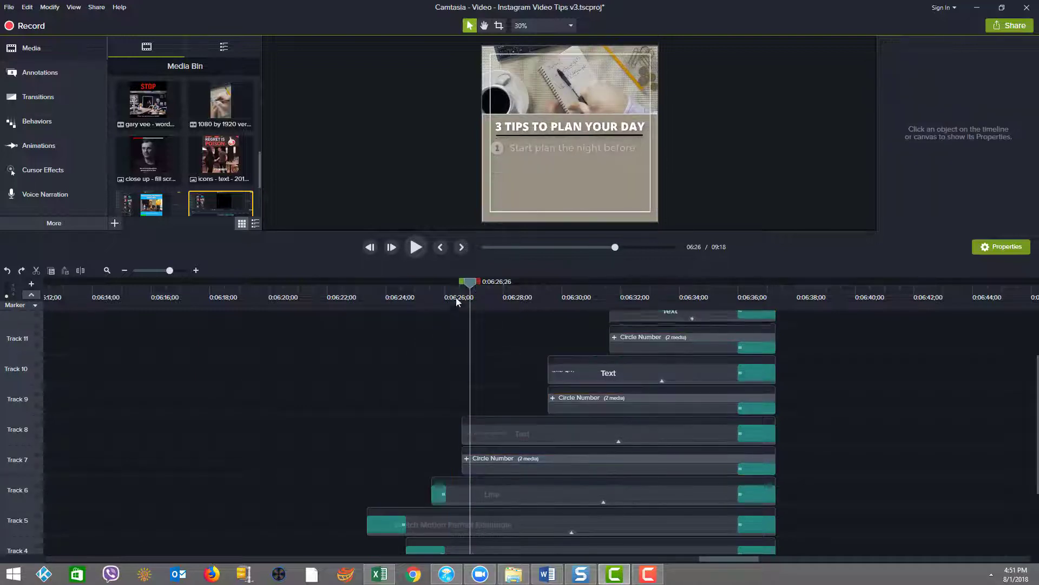
pyautogui.moveTo(473, 291); pyautogui.dragTo(370, 329)
pyautogui.scroll(-3, 440, 372)
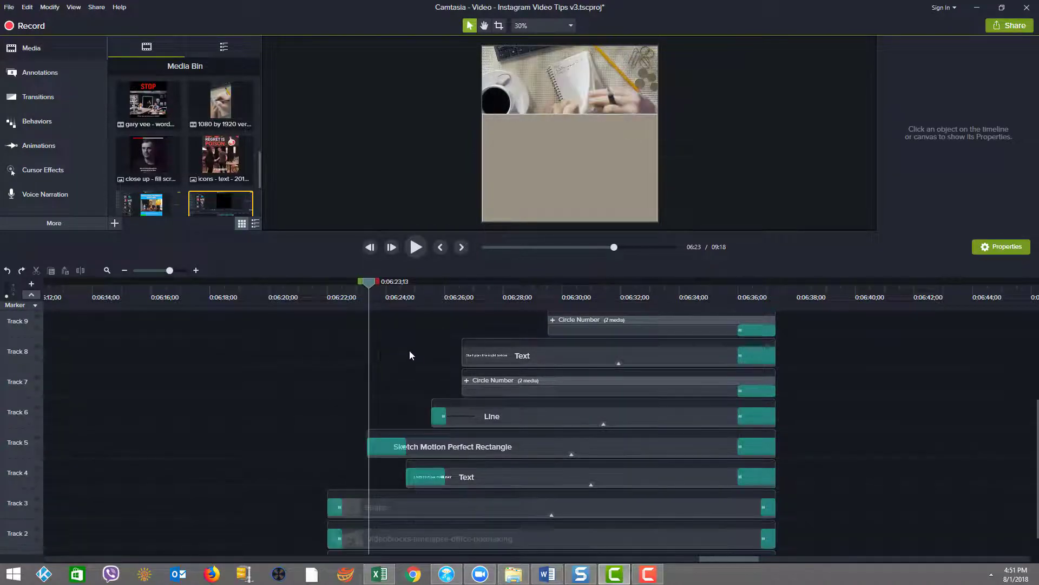
pyautogui.moveTo(372, 287); pyautogui.dragTo(403, 288)
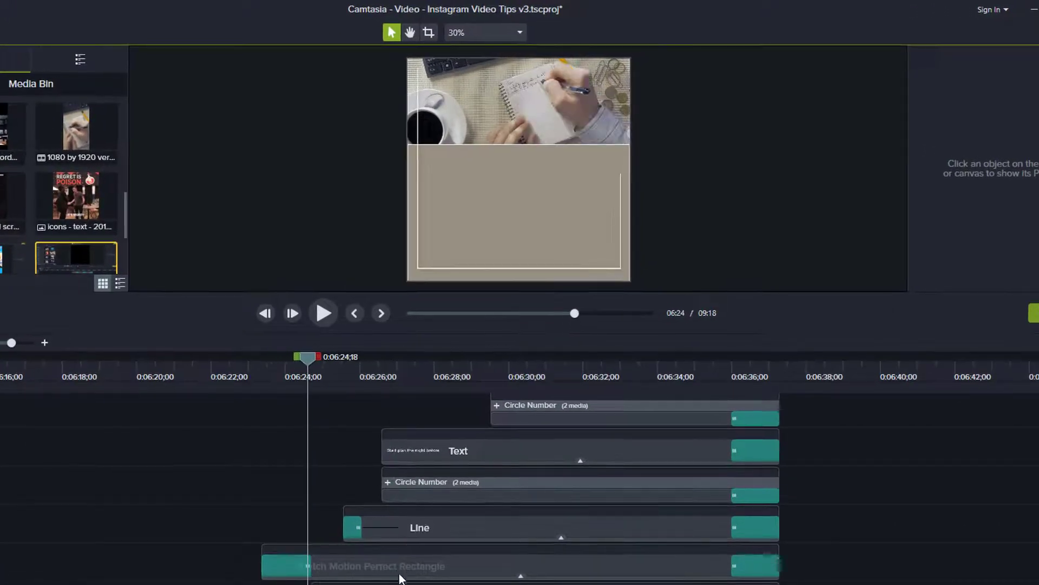
pyautogui.click(399, 576)
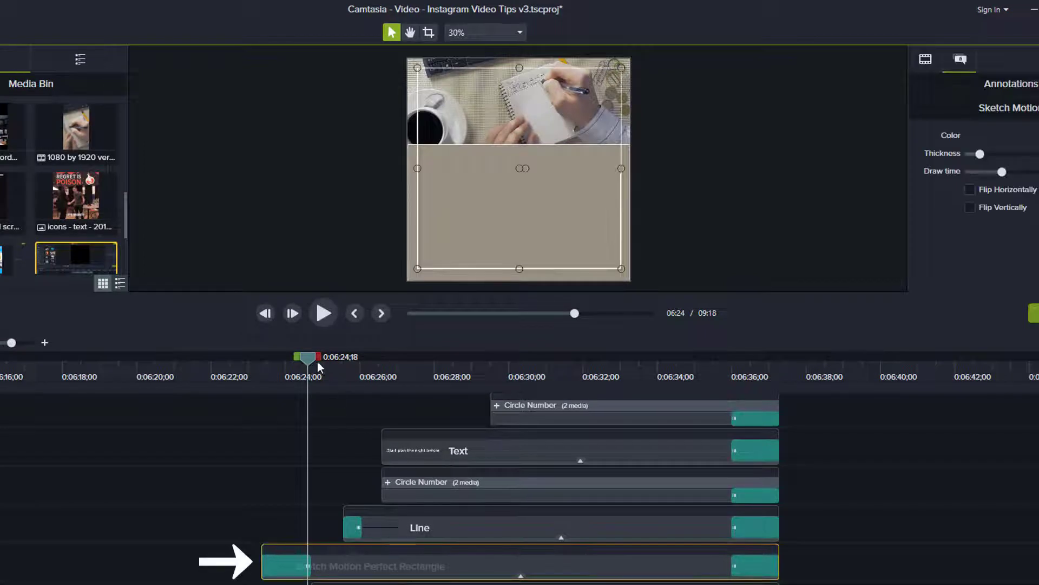
pyautogui.moveTo(309, 359)
pyautogui.mouseDown()
pyautogui.moveTo(284, 367)
pyautogui.moveTo(333, 362)
pyautogui.moveTo(264, 377)
pyautogui.mouseUp()
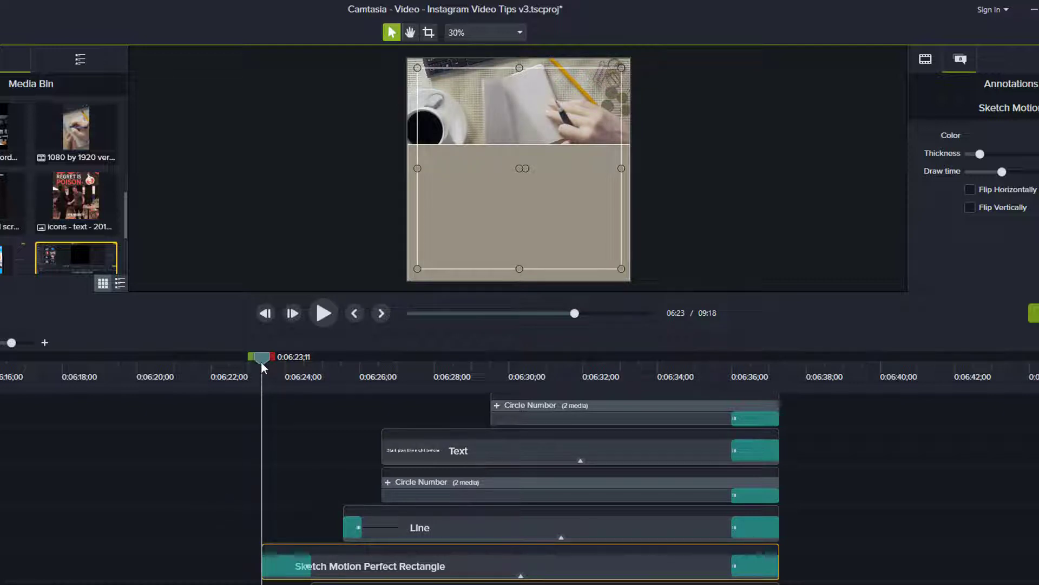
pyautogui.moveTo(261, 362); pyautogui.dragTo(246, 365)
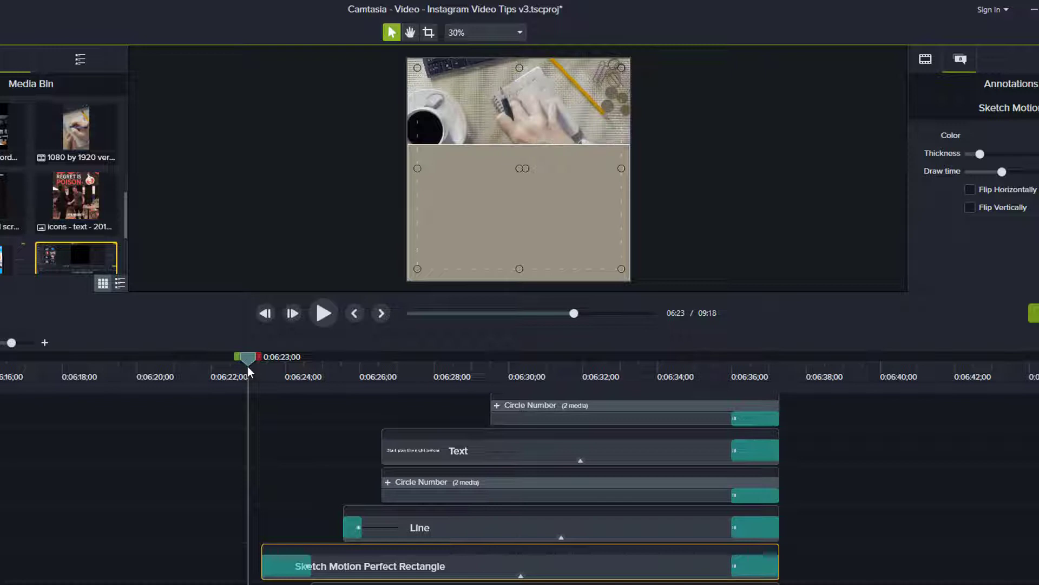
pyautogui.press('space')
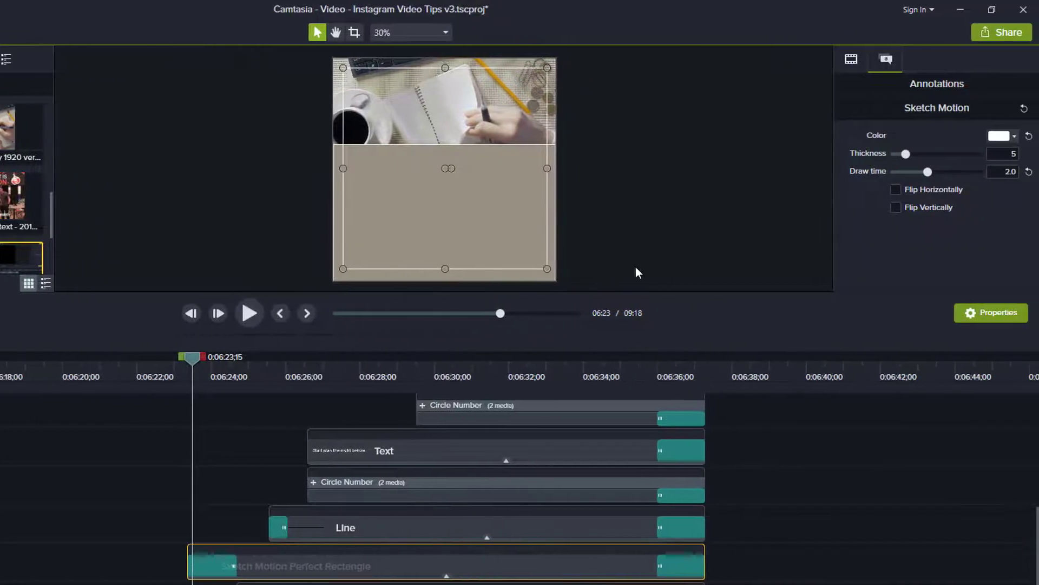
pyautogui.moveTo(197, 358); pyautogui.dragTo(185, 364)
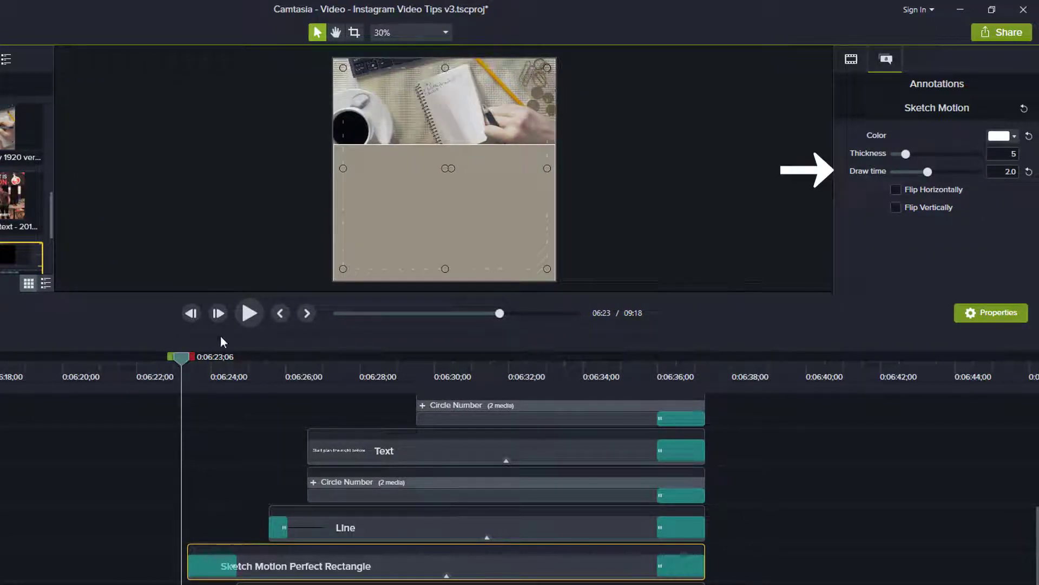
pyautogui.click(250, 314)
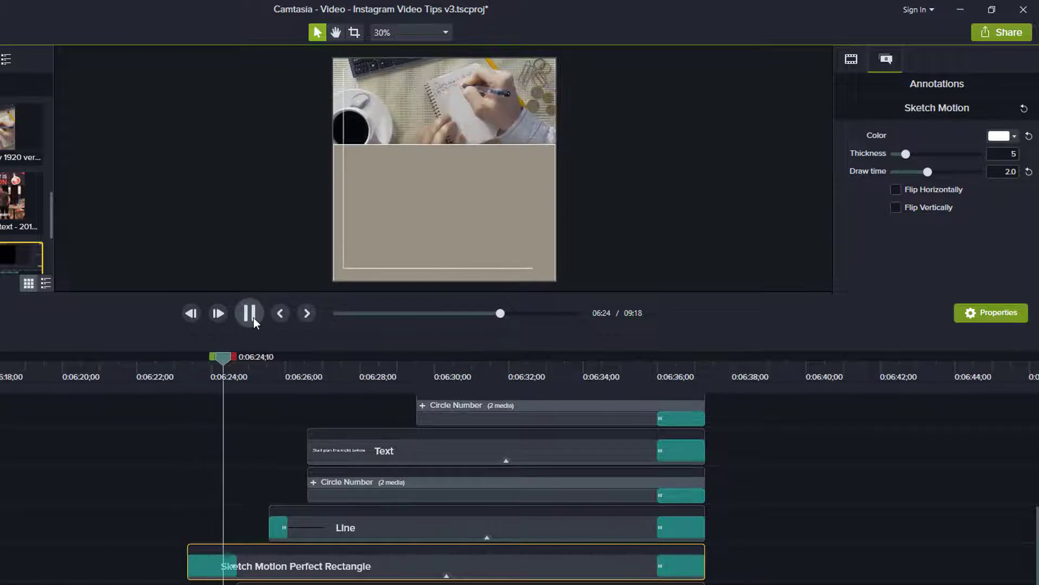
pyautogui.click(254, 317)
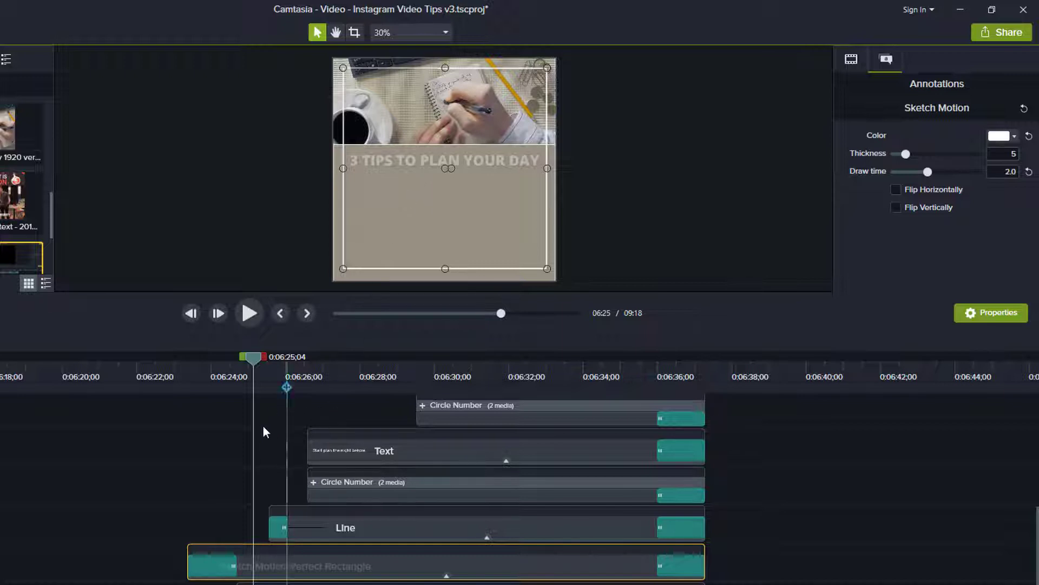
pyautogui.click(230, 567)
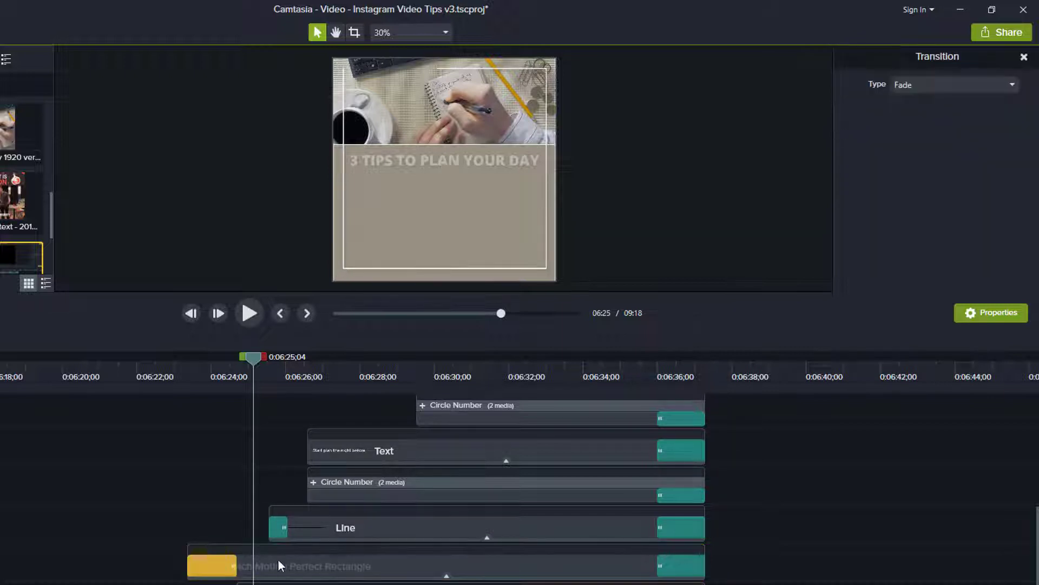
pyautogui.moveTo(255, 357)
pyautogui.mouseDown()
pyautogui.moveTo(267, 355)
pyautogui.moveTo(193, 361)
pyautogui.moveTo(276, 350)
pyautogui.moveTo(216, 358)
pyautogui.moveTo(249, 356)
pyautogui.mouseUp()
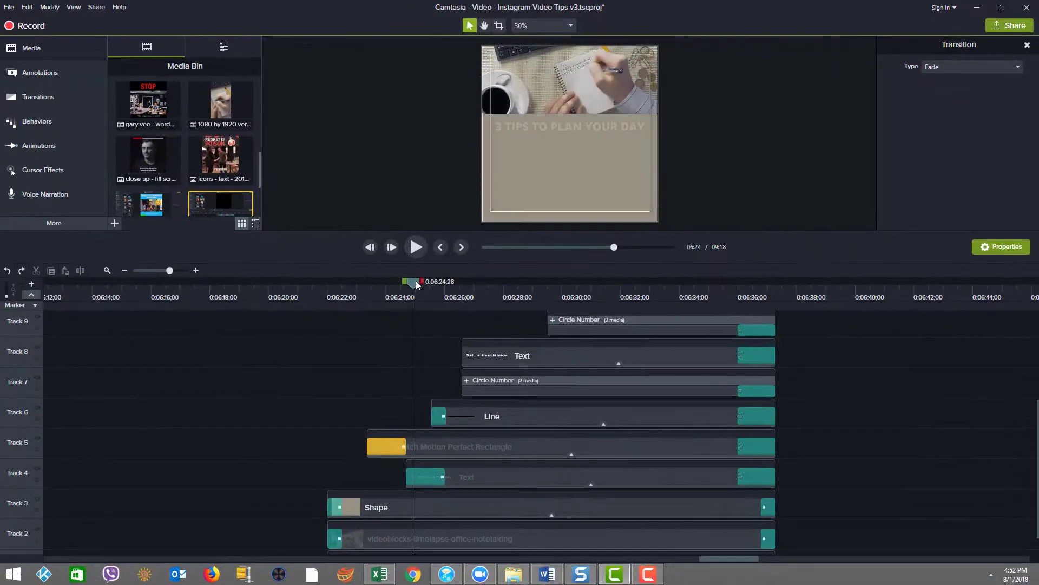
pyautogui.click(471, 479)
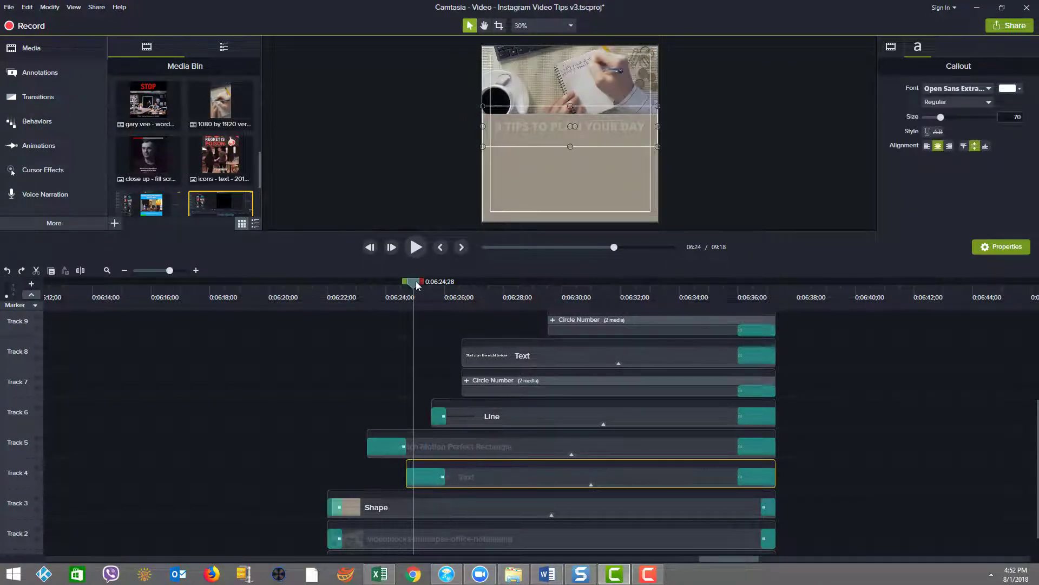
pyautogui.moveTo(417, 286); pyautogui.dragTo(482, 285)
pyautogui.click(495, 417)
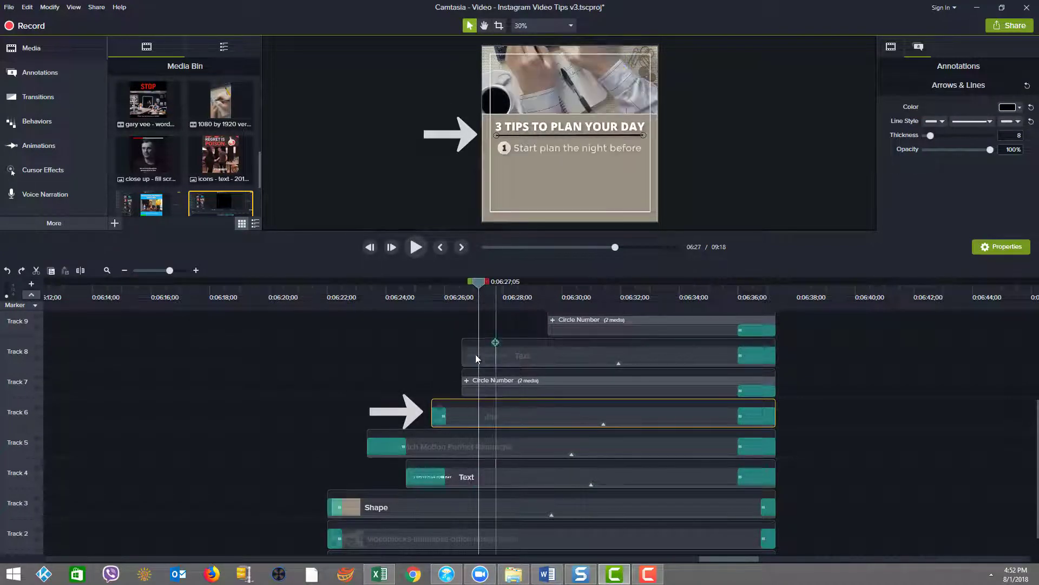
pyautogui.moveTo(453, 355); pyautogui.dragTo(485, 380)
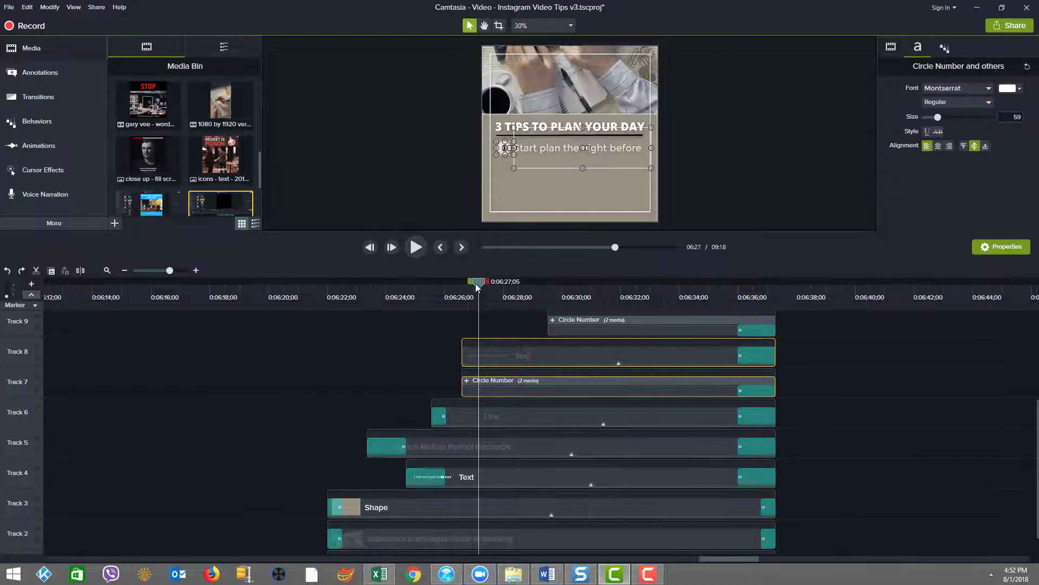
# Select the office timelapse video on Track 2 and enlarge the canvas preview
pyautogui.click(346, 410)
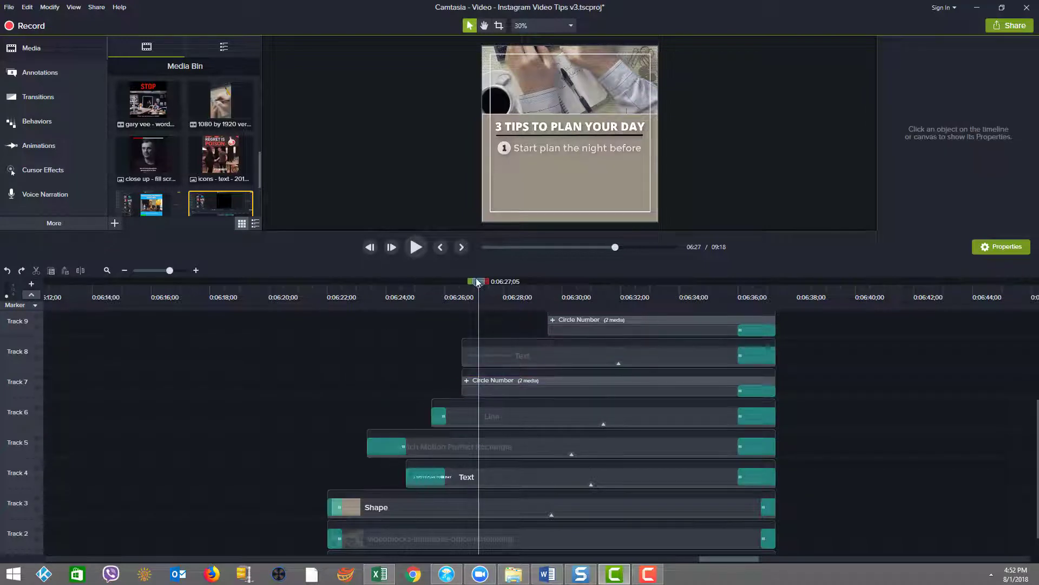
pyautogui.moveTo(477, 284); pyautogui.dragTo(364, 283)
pyautogui.scroll(-1, 407, 506)
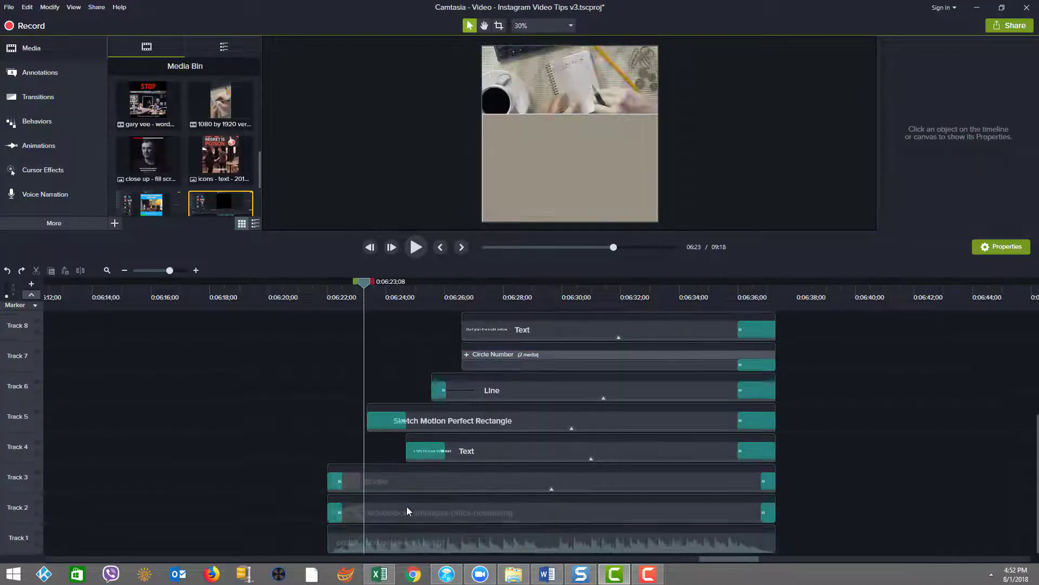
pyautogui.click(406, 511)
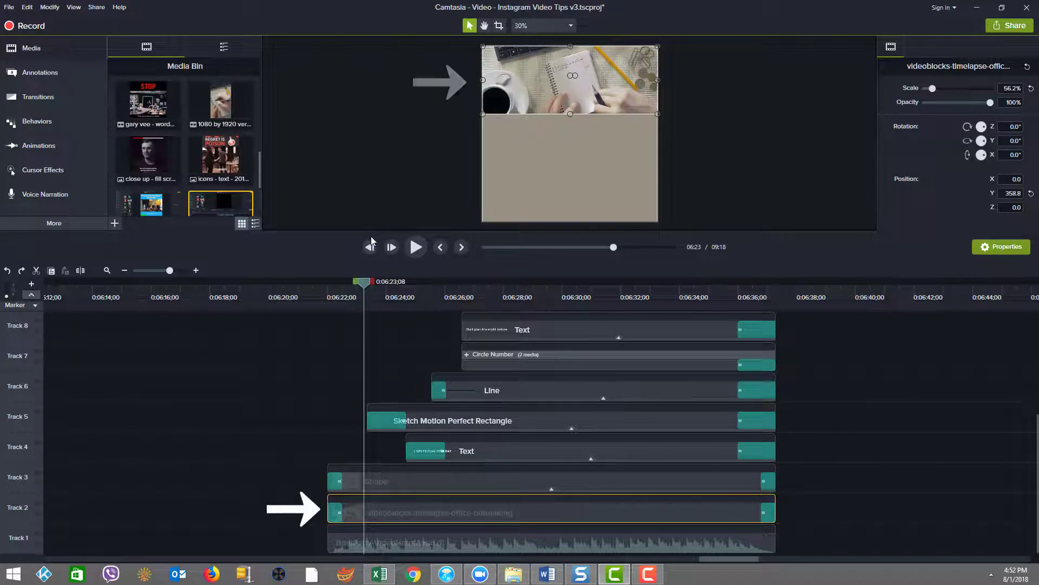
pyautogui.moveTo(371, 232); pyautogui.dragTo(372, 338)
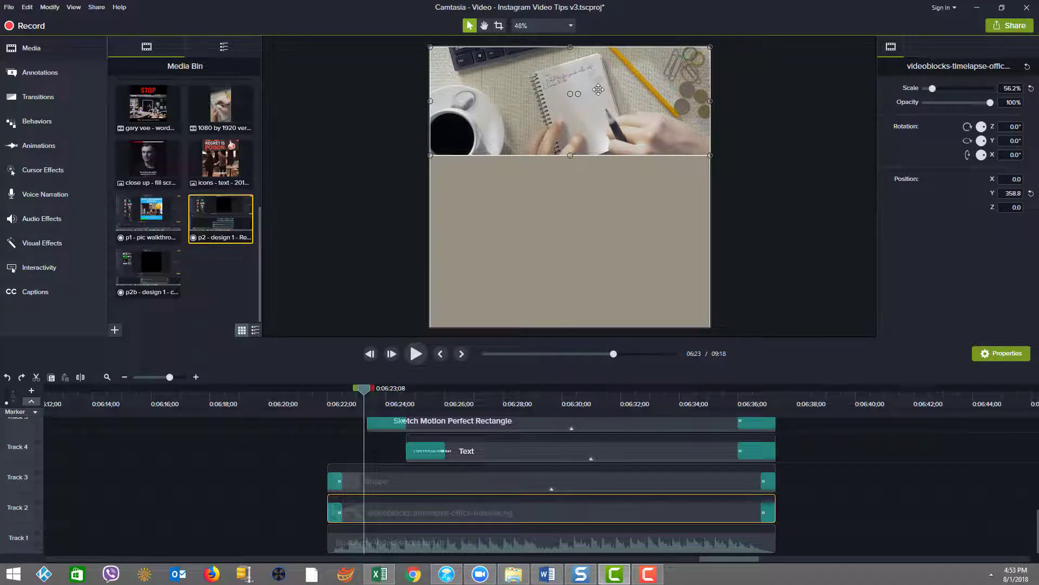
# Extend the video's crop at the top and bottom, undoing an accidental sideways move
pyautogui.click(499, 26)
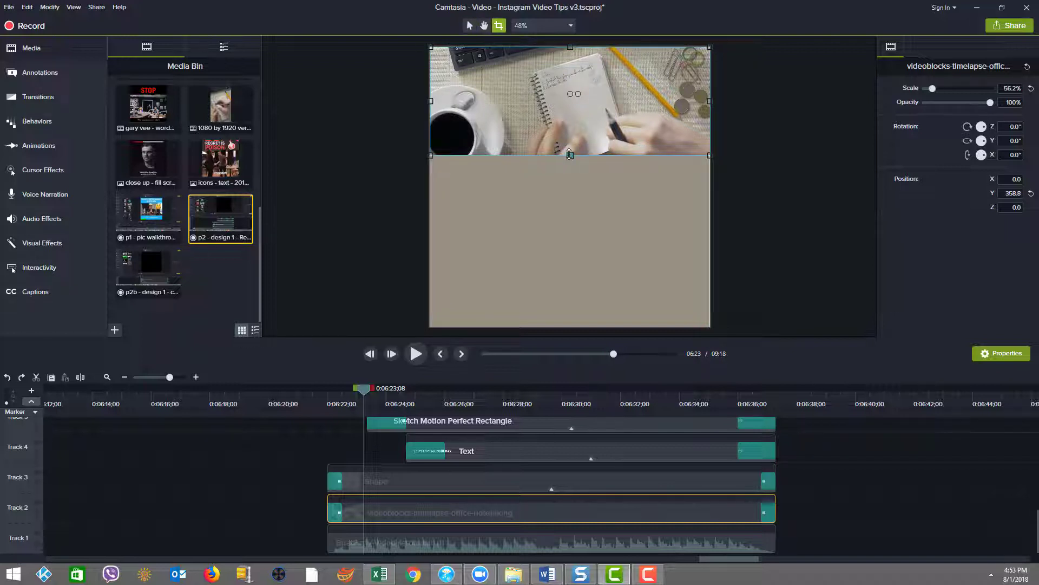
pyautogui.moveTo(570, 155); pyautogui.dragTo(571, 223)
pyautogui.scroll(3, 574, 179)
pyautogui.scroll(-5, 573, 135)
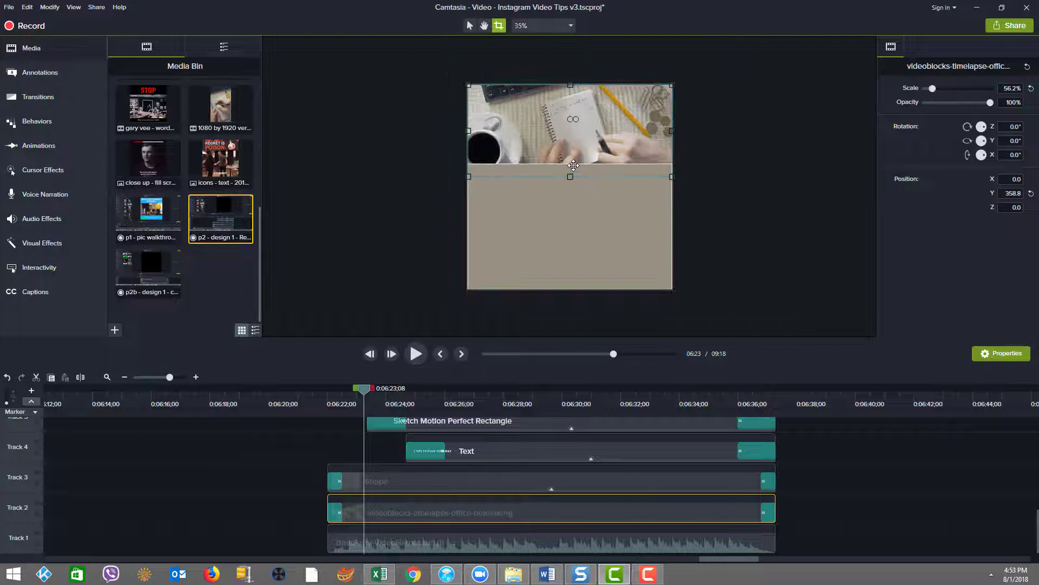
pyautogui.moveTo(571, 85); pyautogui.dragTo(571, 62)
pyautogui.moveTo(591, 139); pyautogui.dragTo(671, 140)
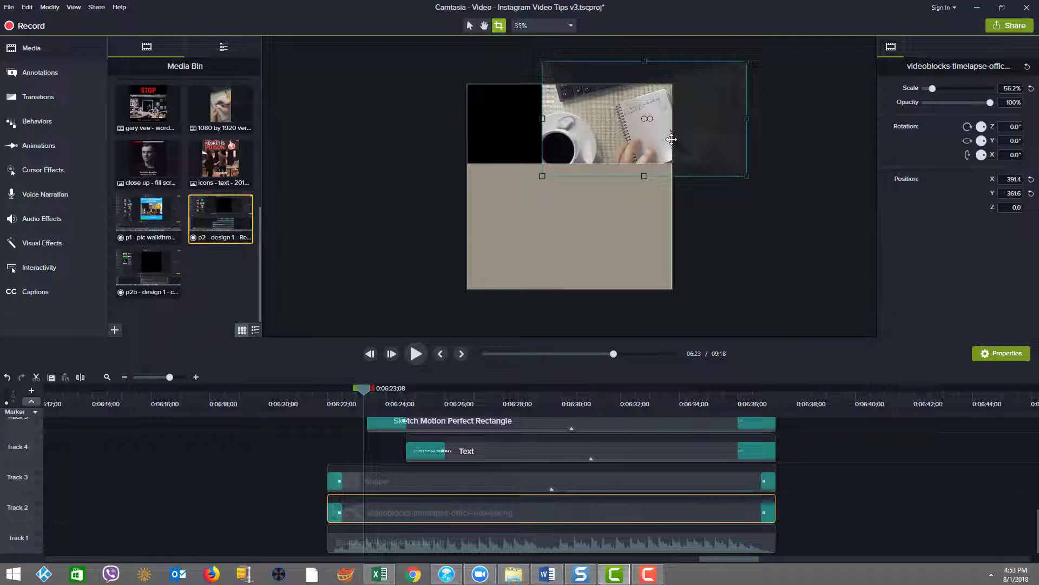
pyautogui.hotkey('ctrl', 'z')
# Check the grey background rectangle, then scrub until the title shows in the preview
pyautogui.click(613, 188)
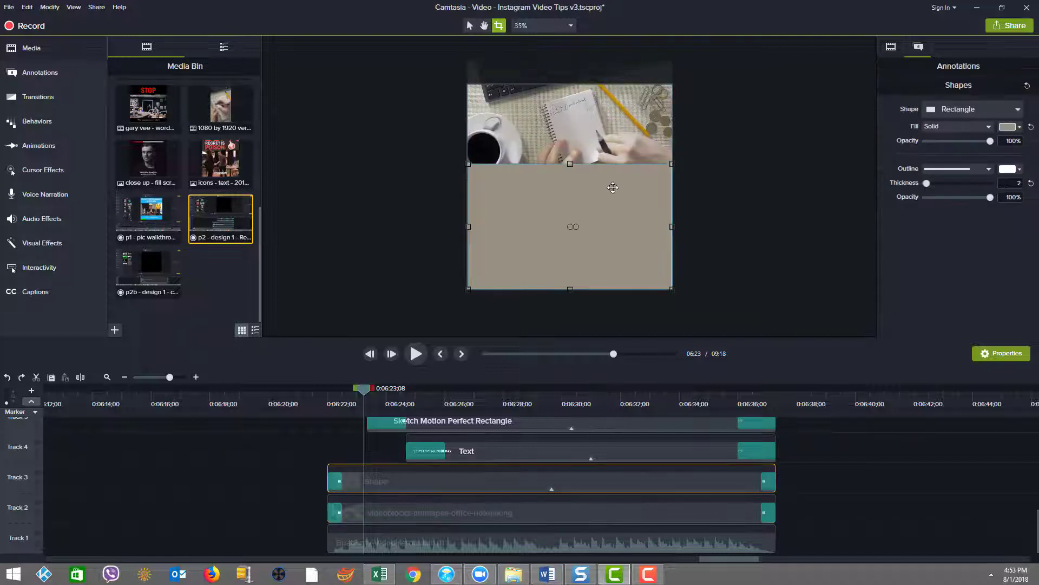
pyautogui.click(439, 144)
pyautogui.moveTo(367, 387); pyautogui.dragTo(445, 389)
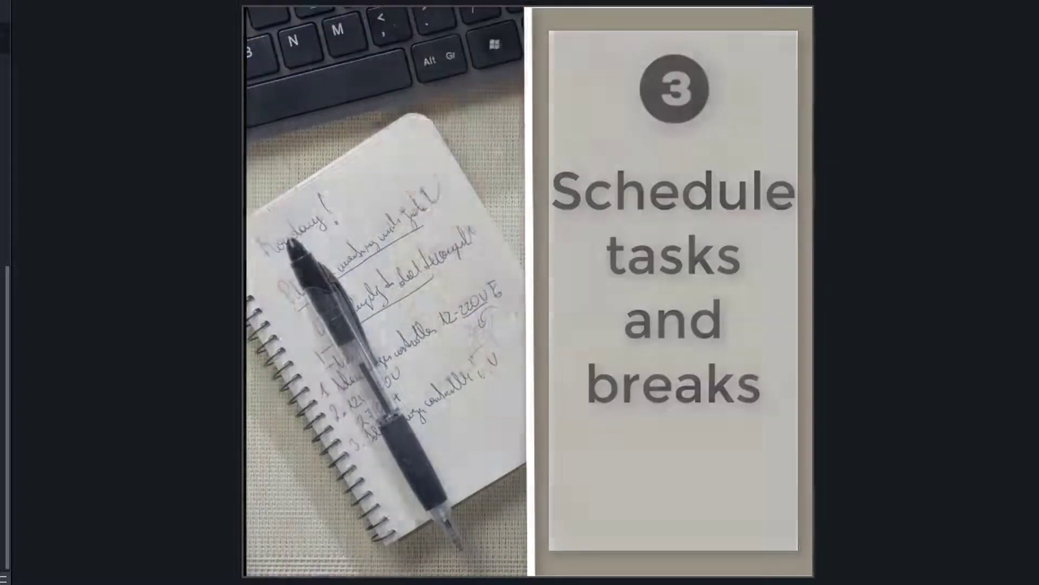
# Exit the full-screen preview and jump to the next design at about 06:51
pyautogui.press('Escape')
pyautogui.click(316, 457)
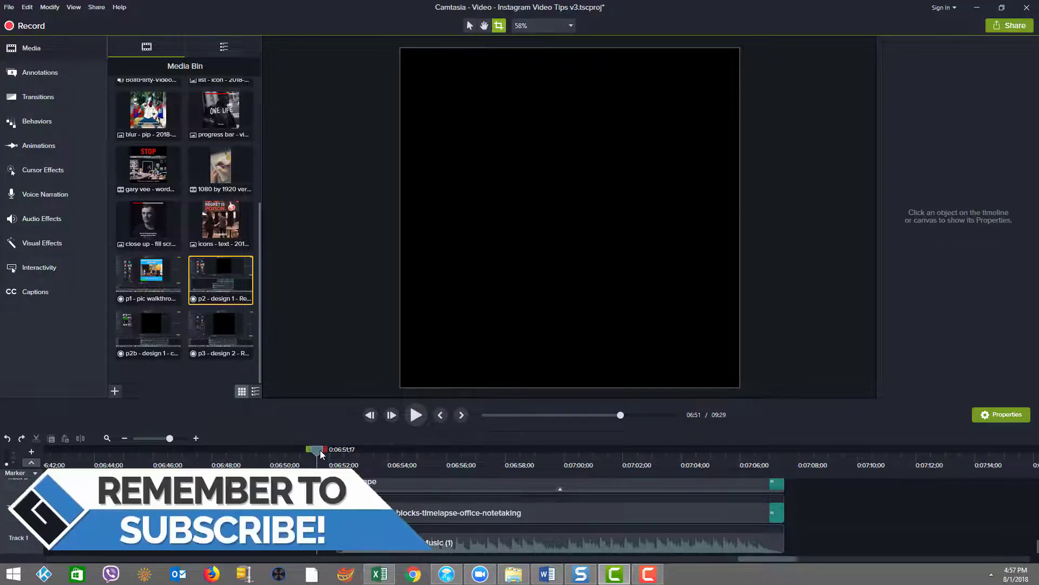
# Select the note-taking video and uncrop both its left and right sides
pyautogui.moveTo(321, 453); pyautogui.dragTo(366, 456)
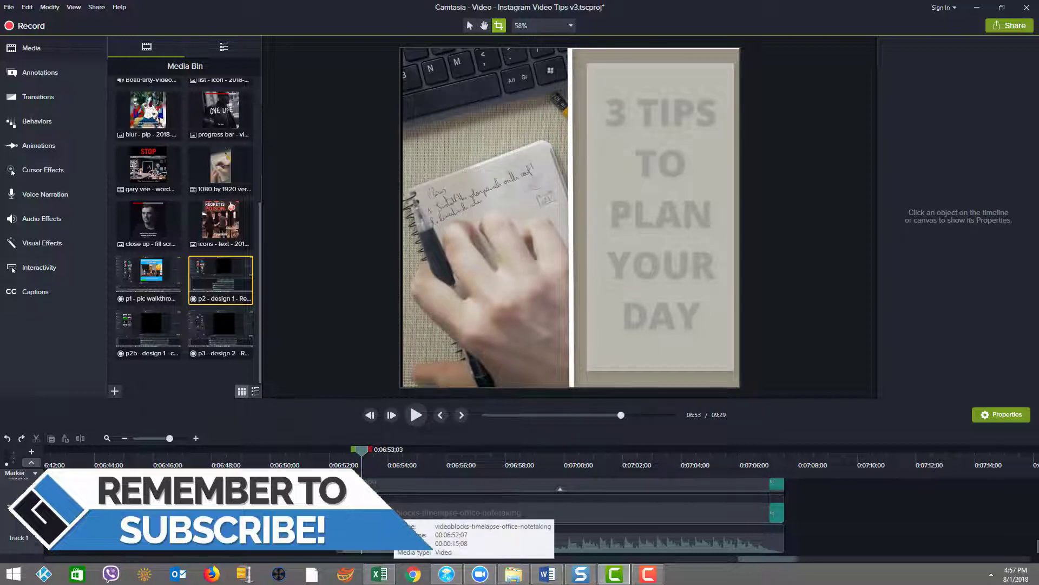
pyautogui.click(391, 513)
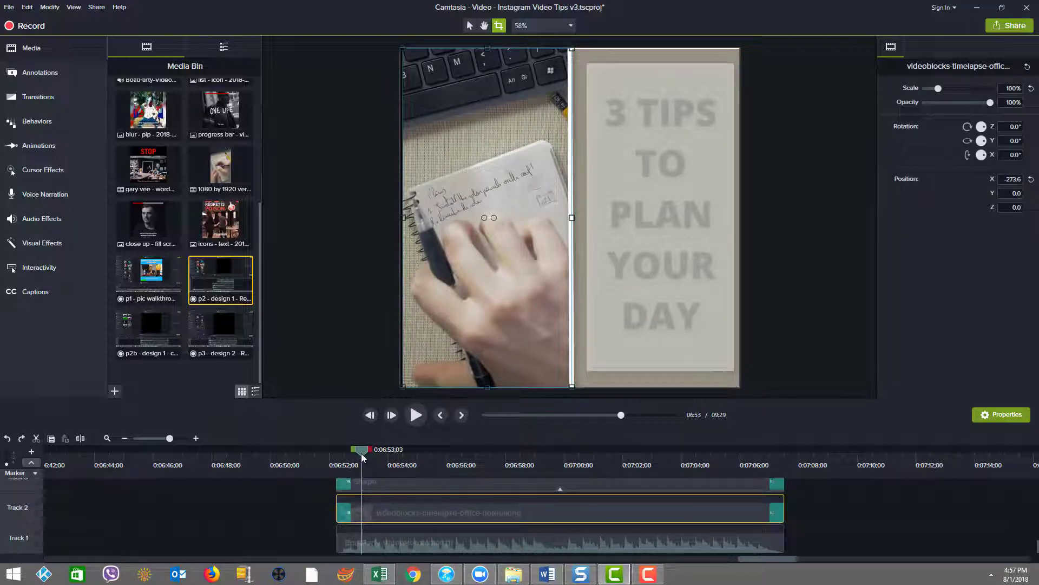
pyautogui.moveTo(363, 457); pyautogui.dragTo(388, 459)
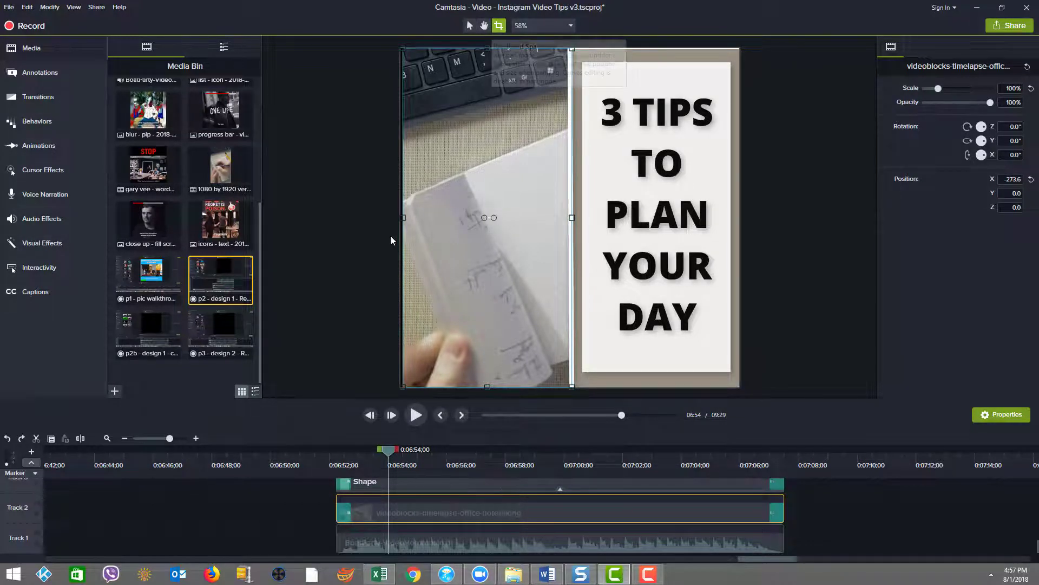
pyautogui.moveTo(402, 218); pyautogui.dragTo(263, 217)
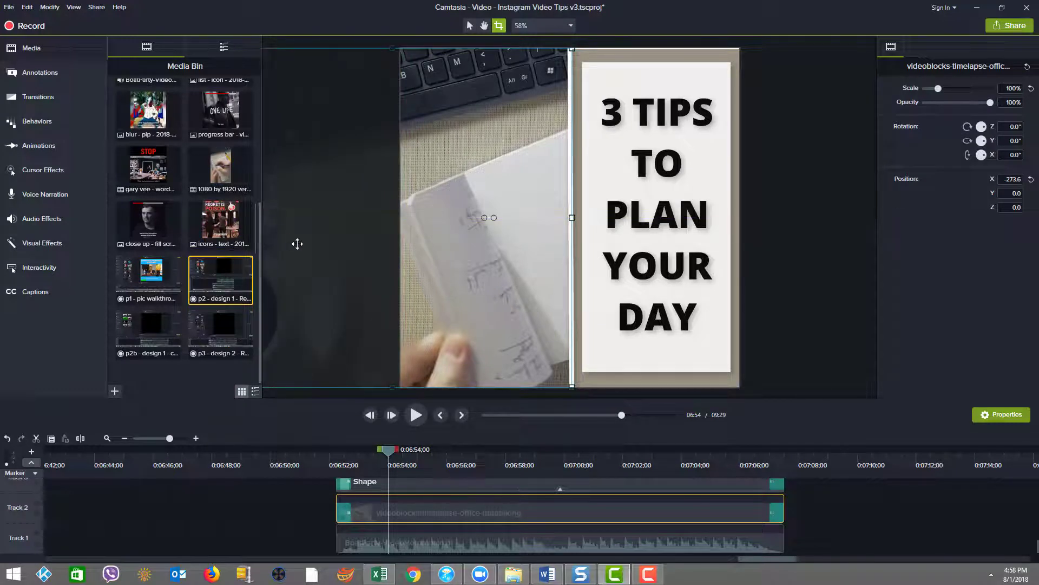
pyautogui.click(838, 220)
pyautogui.scroll(-2, 740, 215)
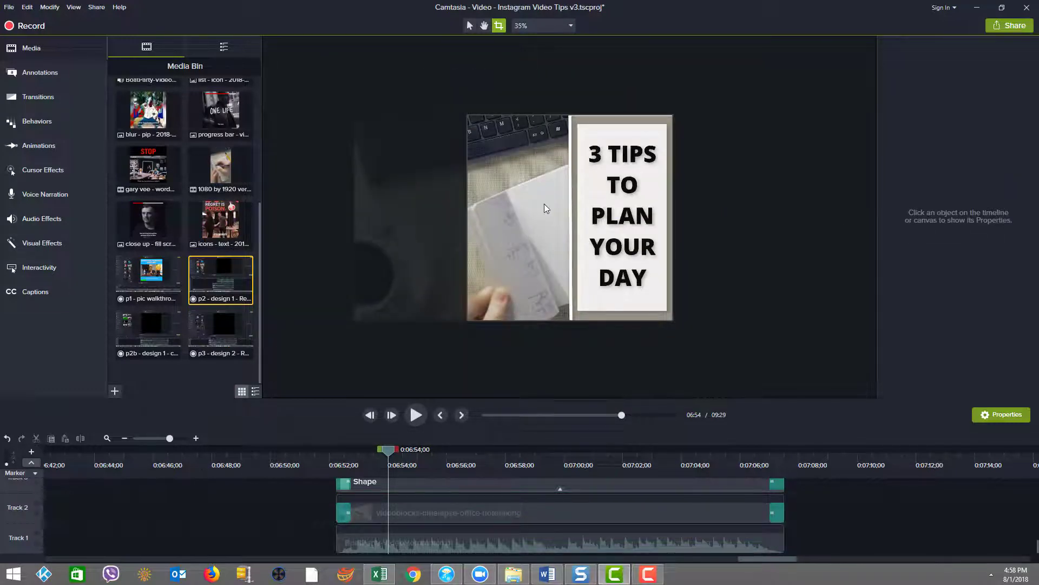
pyautogui.click(546, 209)
pyautogui.moveTo(571, 217); pyautogui.dragTo(700, 217)
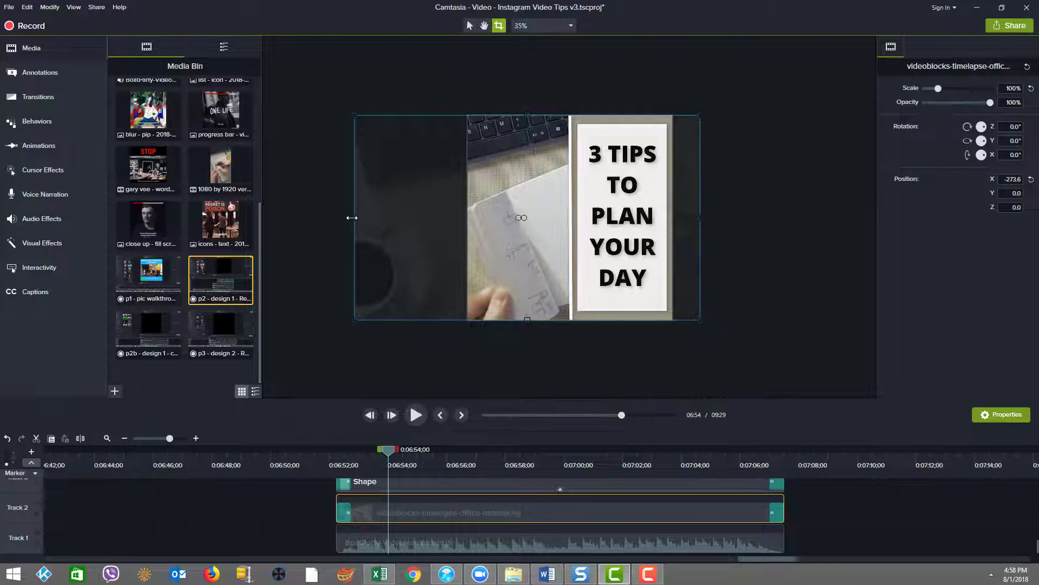
# Crop the video to the frame's left half, play it back, and zoom the preview to 58%
pyautogui.moveTo(353, 218); pyautogui.dragTo(468, 219)
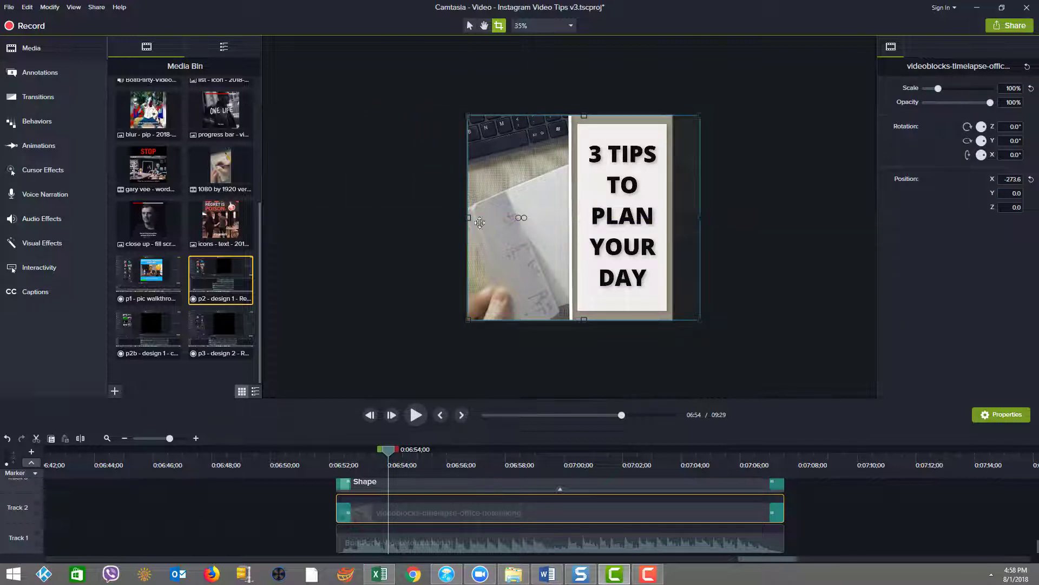
pyautogui.moveTo(701, 216); pyautogui.dragTo(573, 217)
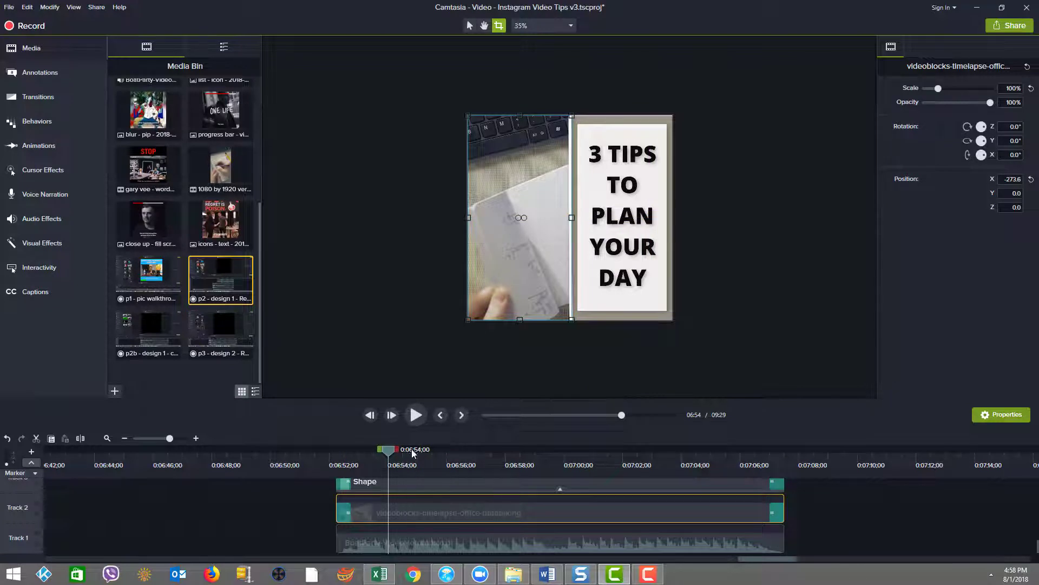
pyautogui.moveTo(393, 453); pyautogui.dragTo(447, 455)
pyautogui.press('space')
pyautogui.click(644, 457)
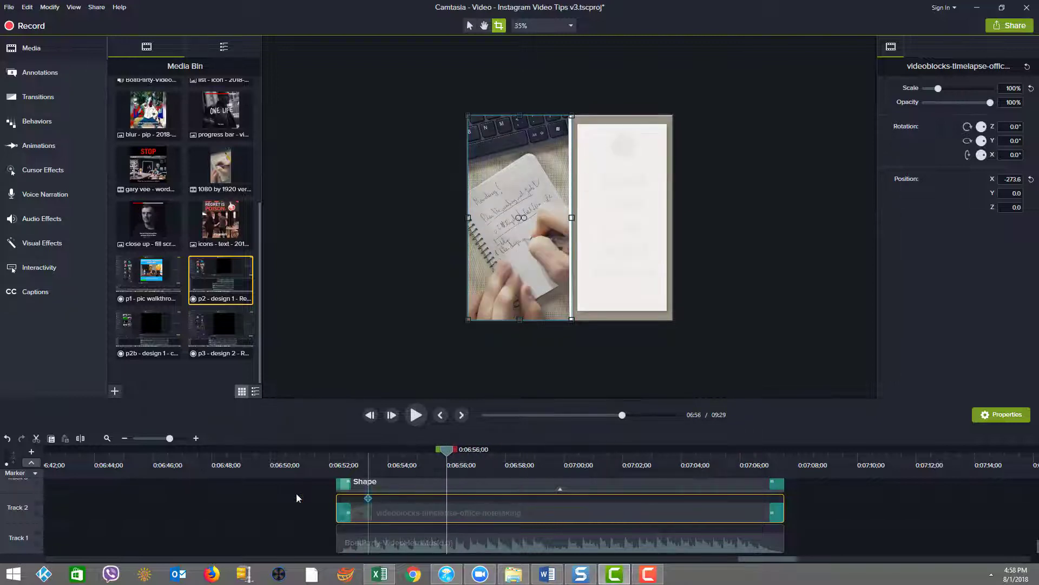
pyautogui.click(401, 276)
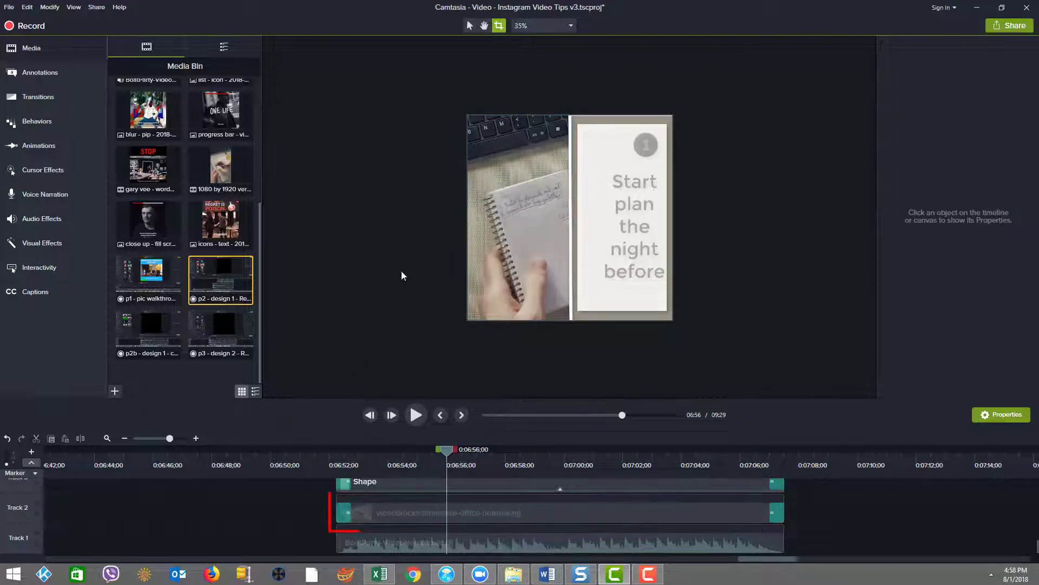
pyautogui.click(543, 25)
pyautogui.click(540, 43)
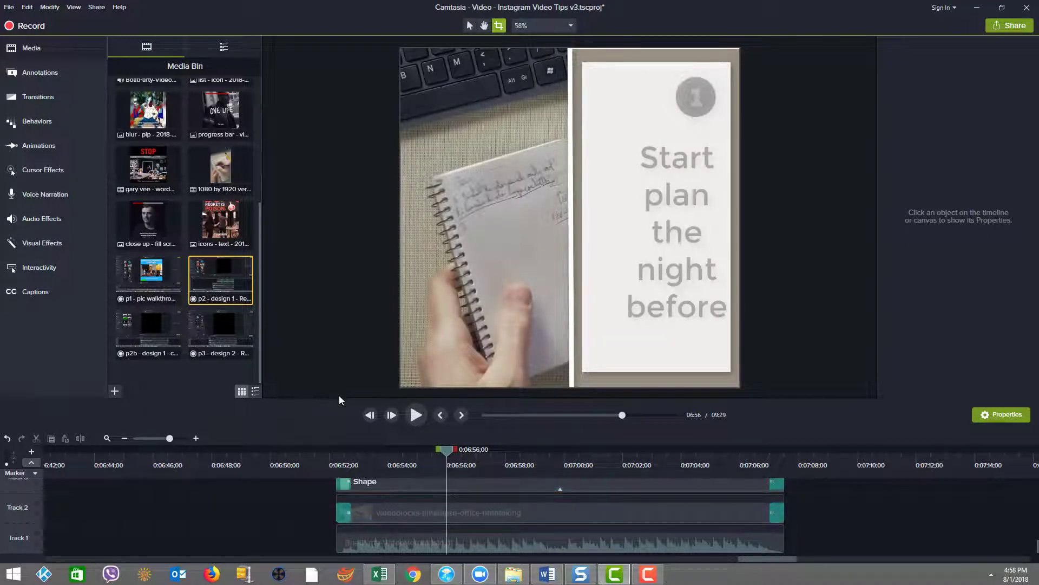
# Enlarge the timeline and nudge the Track 3 rectangle right then back to its place
pyautogui.moveTo(341, 399); pyautogui.dragTo(341, 290)
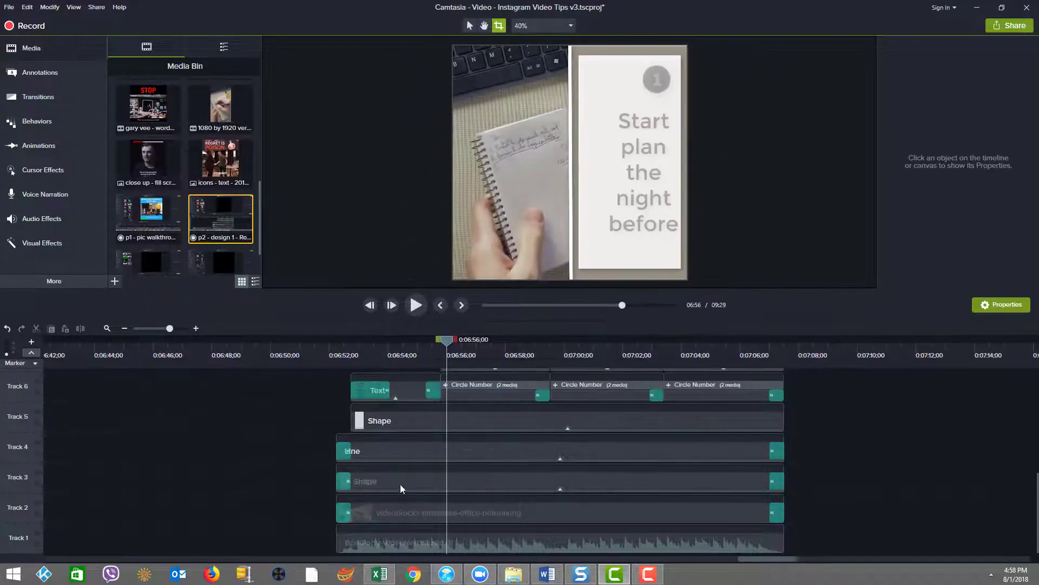
pyautogui.click(402, 489)
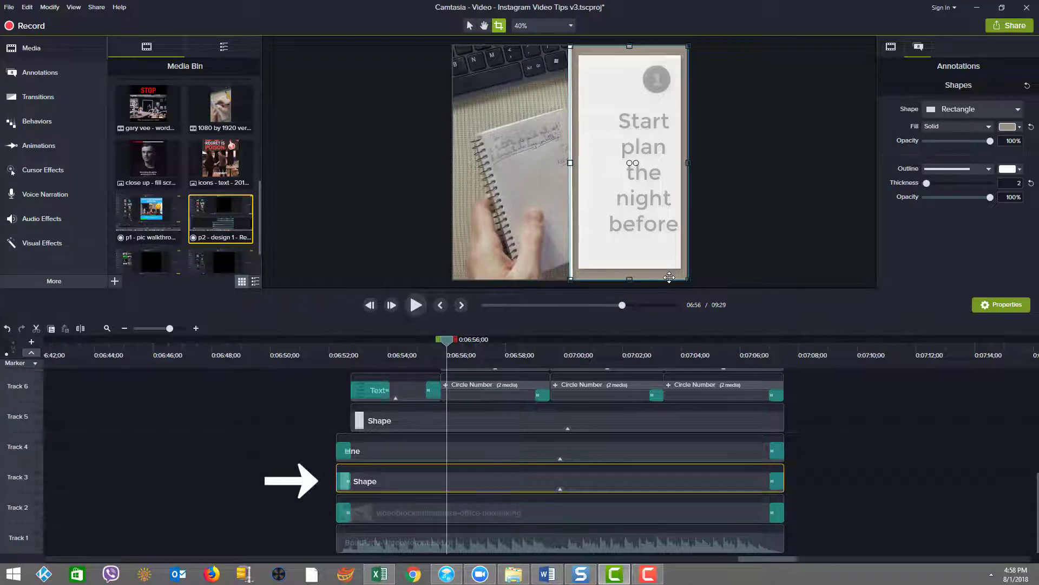
pyautogui.moveTo(670, 274); pyautogui.dragTo(670, 279)
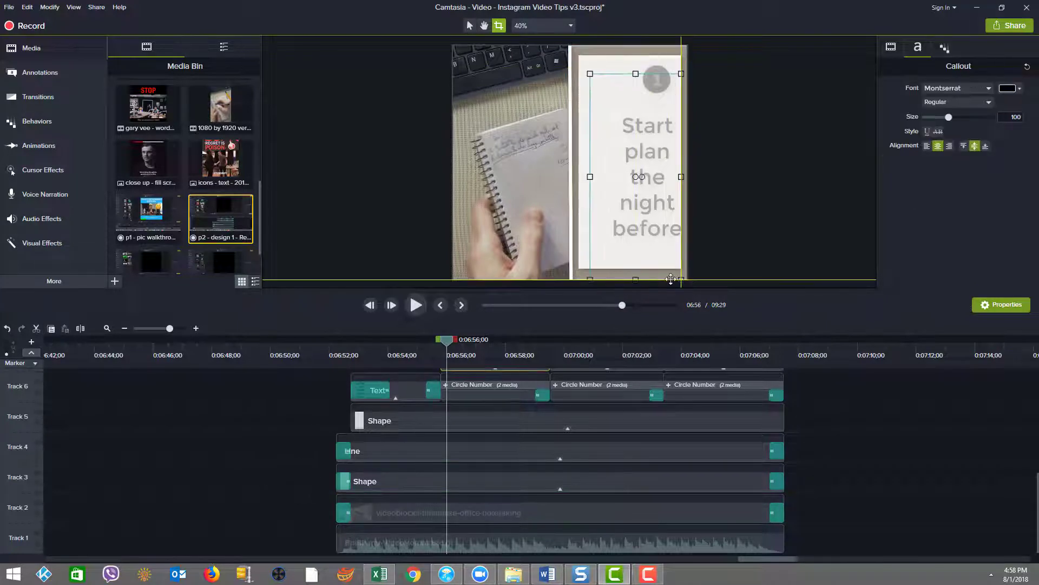
pyautogui.click(661, 266)
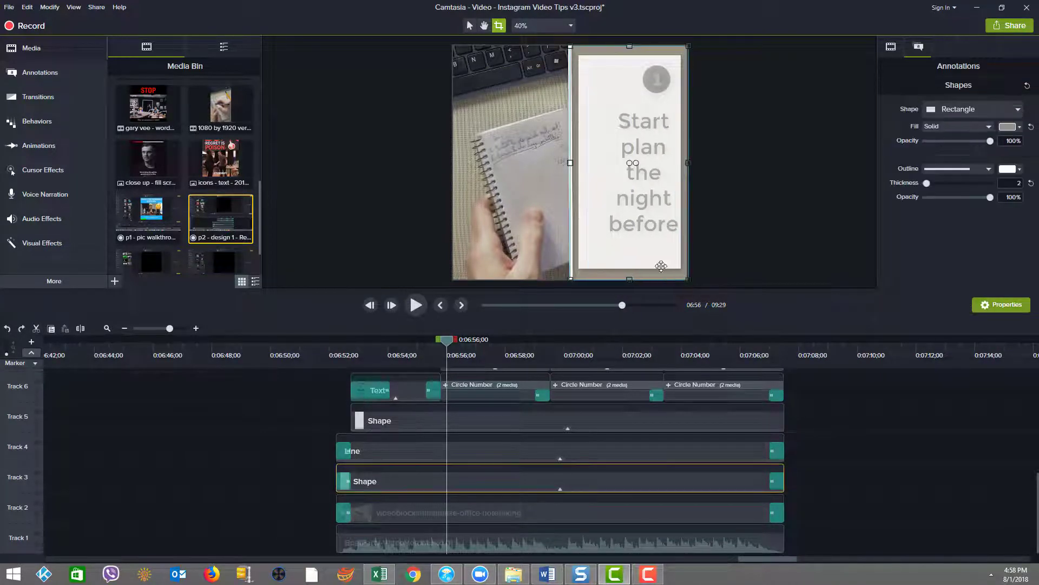
pyautogui.hotkey('shift', 'Right')
pyautogui.hotkey('shift', 'Right')
pyautogui.hotkey('shift', 'Right')
pyautogui.hotkey('shift', 'Right')
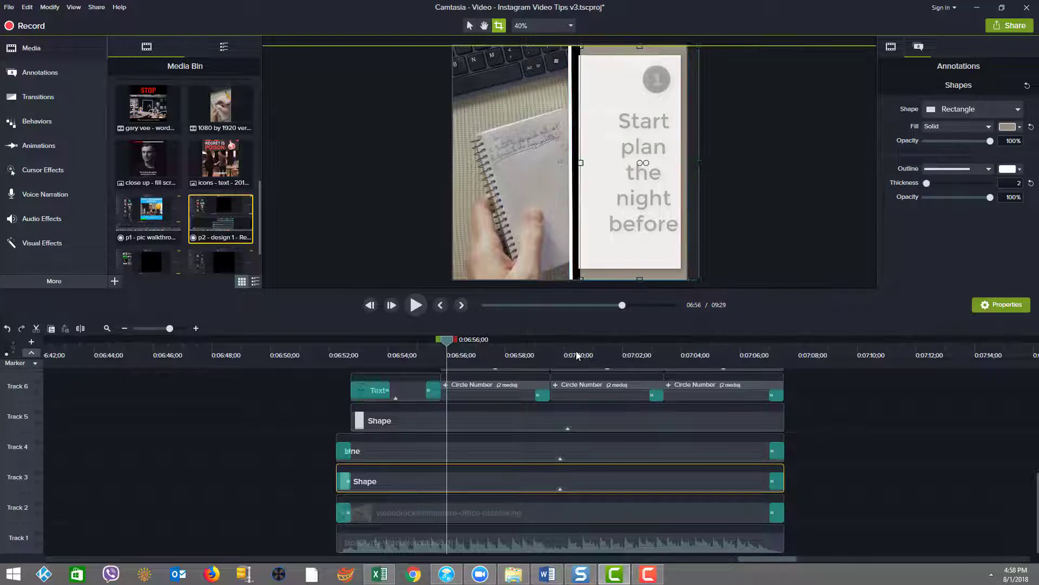
pyautogui.hotkey('shift', 'Left')
pyautogui.hotkey('shift', 'Left')
pyautogui.hotkey('shift', 'Left')
pyautogui.hotkey('shift', 'Left')
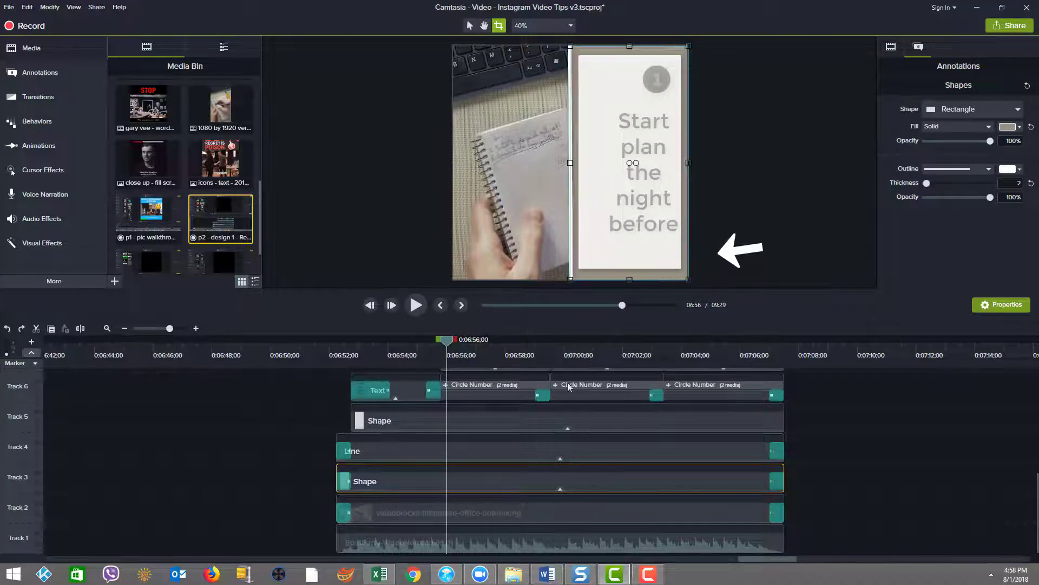
pyautogui.click(468, 458)
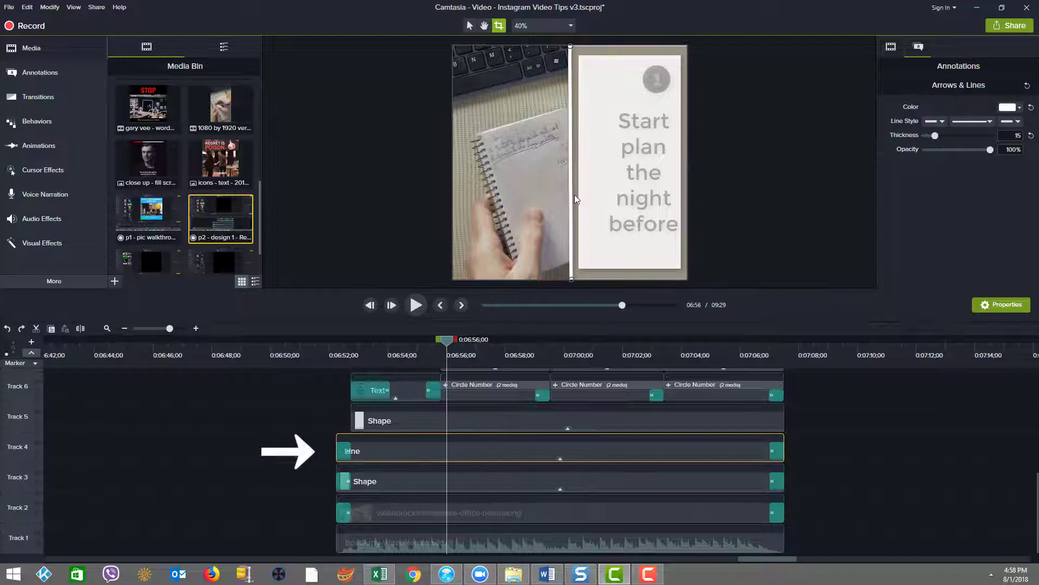
# Show the Track 5 white card shape's effects and open its Reveal behavior settings
pyautogui.click(483, 424)
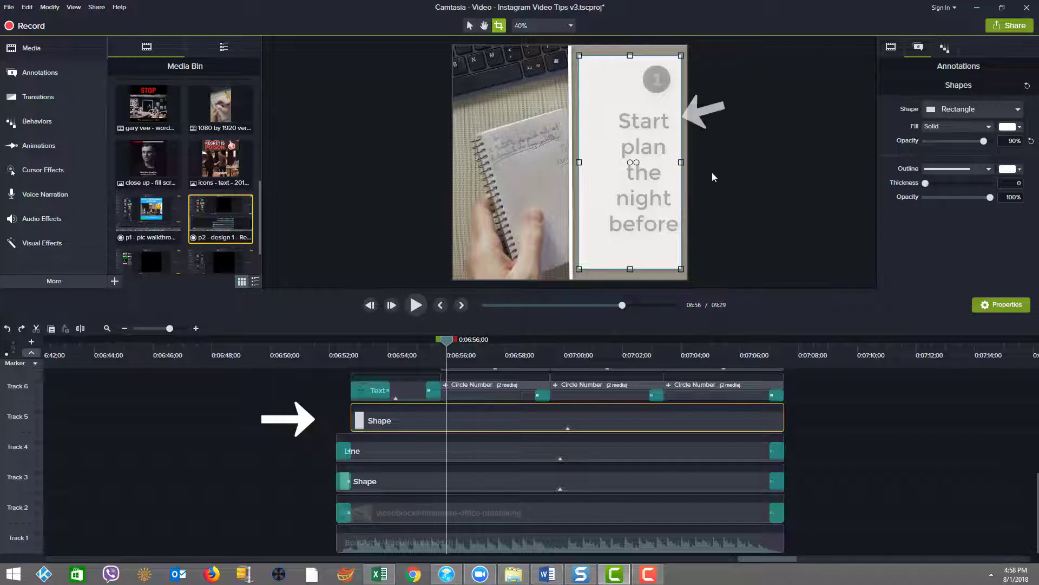
pyautogui.moveTo(449, 340); pyautogui.dragTo(513, 360)
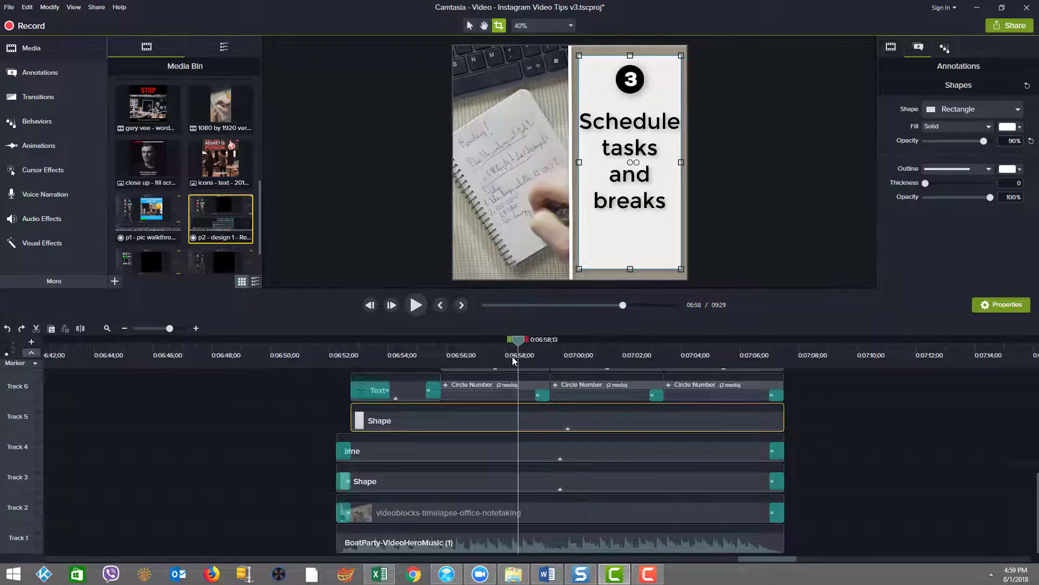
pyautogui.click(568, 428)
pyautogui.click(446, 428)
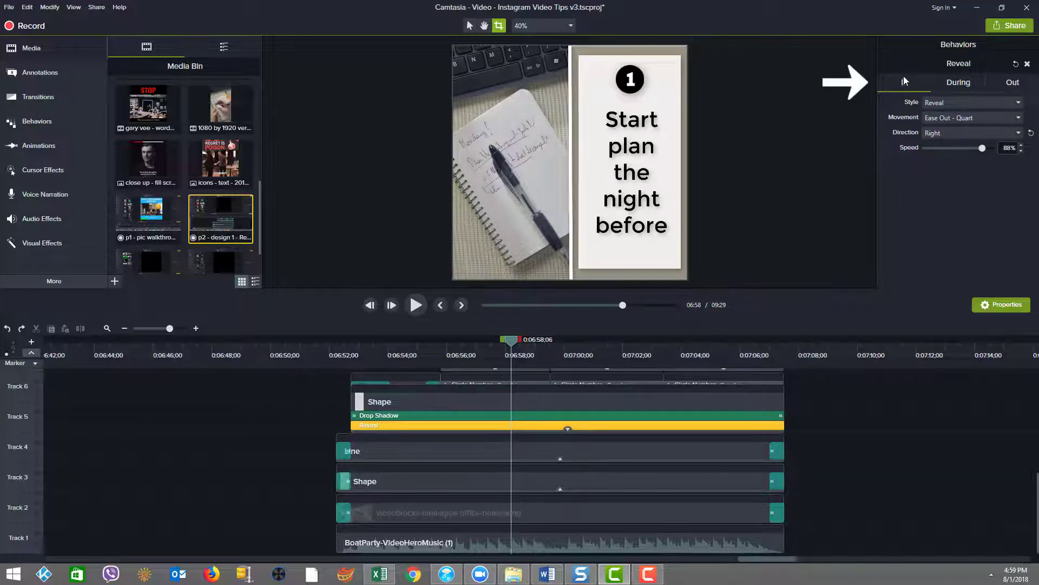
# Review the Reveal behavior's During and Out settings, then collapse the card's effects
pyautogui.click(957, 84)
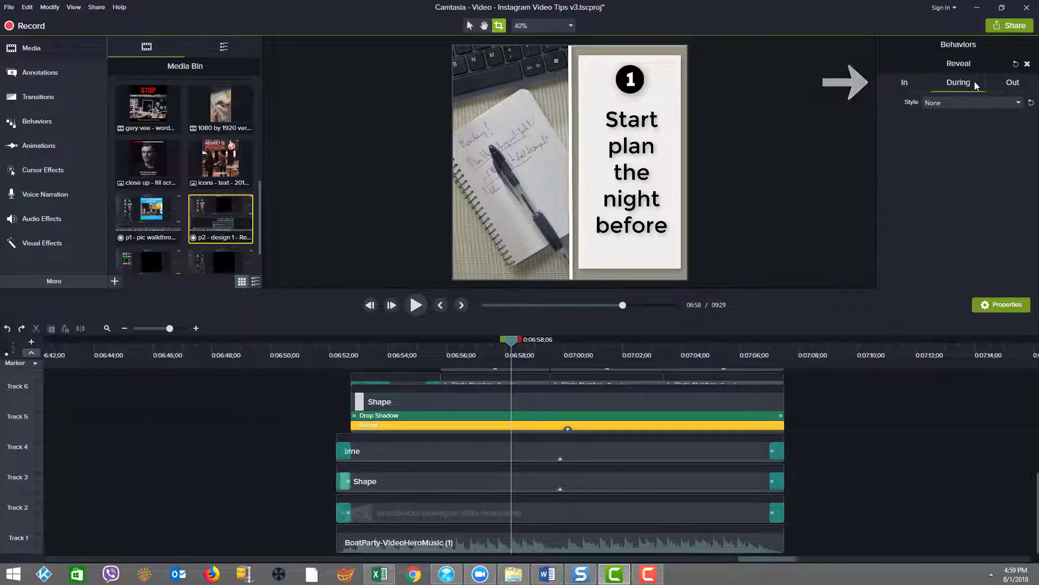
pyautogui.click(1013, 84)
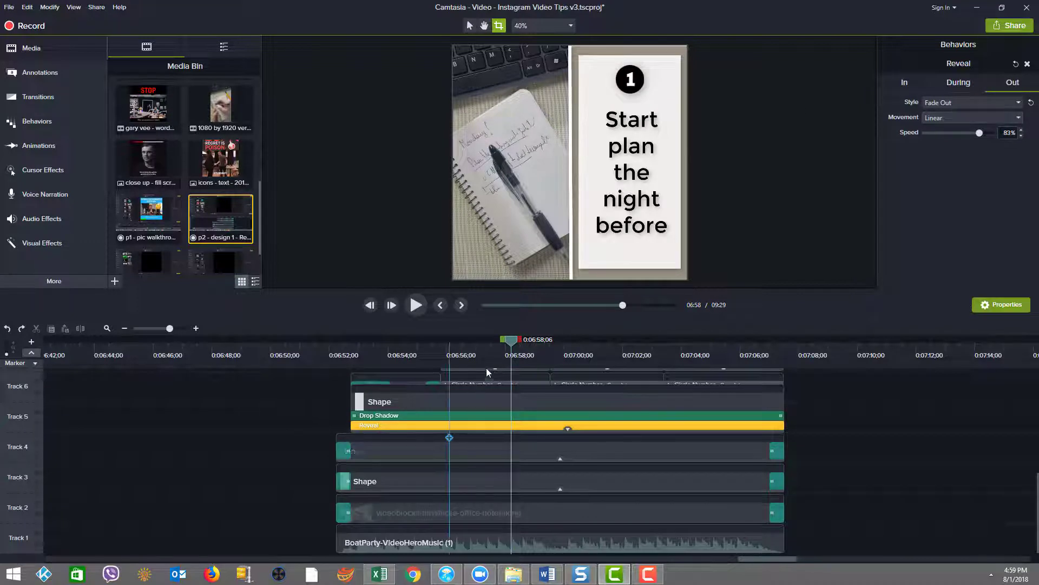
pyautogui.click(567, 429)
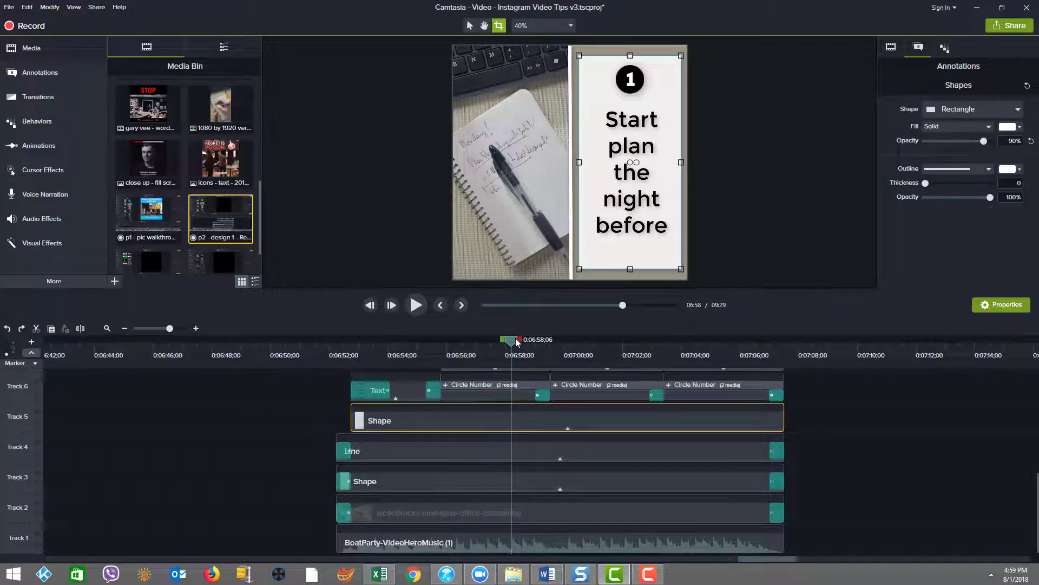
pyautogui.moveTo(452, 356); pyautogui.dragTo(395, 385)
pyautogui.scroll(2, 398, 421)
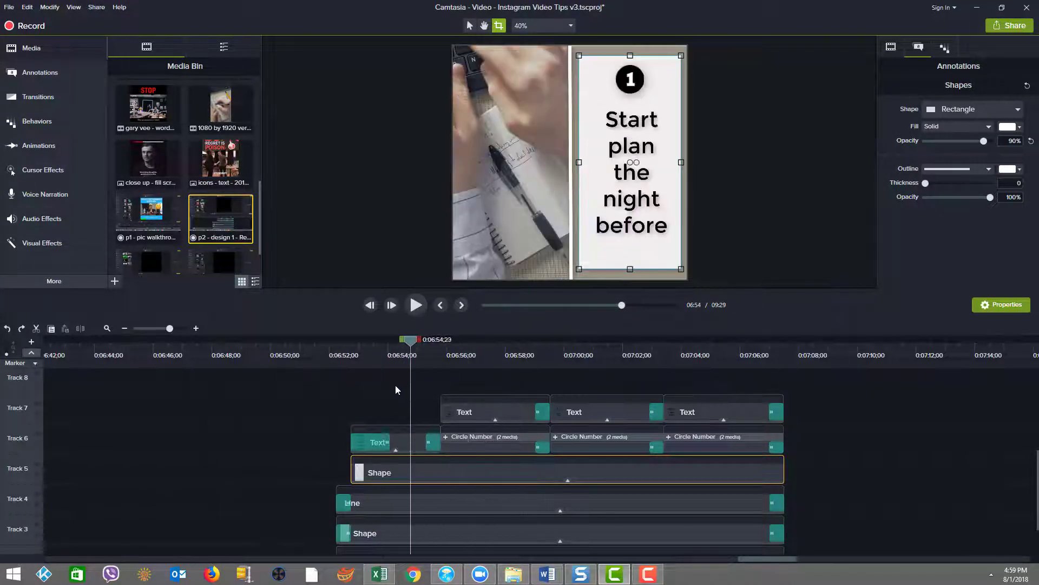
# Select the '3 TIPS TO PLAN YOUR DAY' title and the three tip text clips on Track 7
pyautogui.click(414, 437)
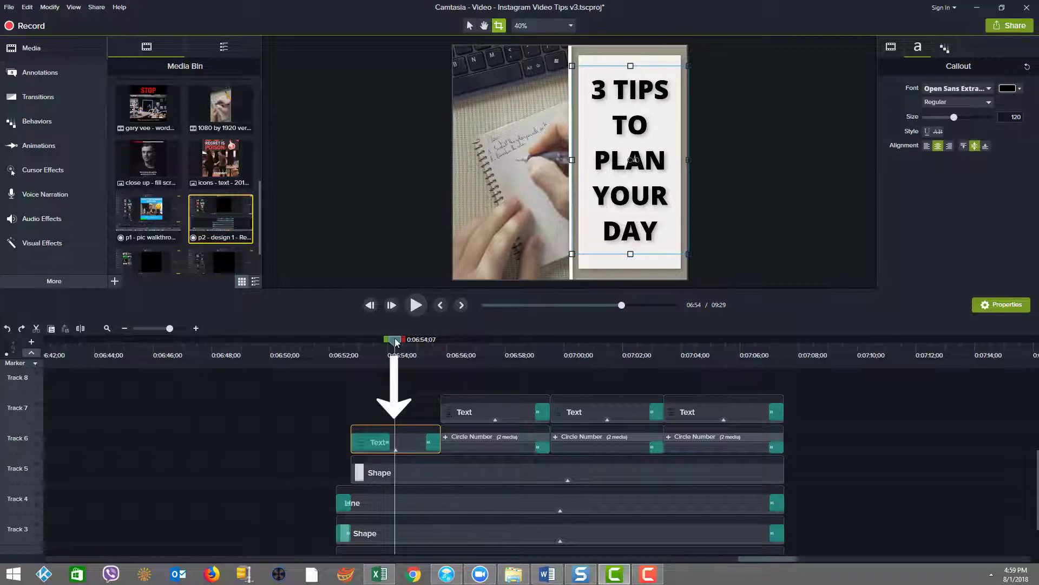
pyautogui.moveTo(394, 341); pyautogui.dragTo(470, 352)
pyautogui.click(507, 390)
pyautogui.click(508, 407)
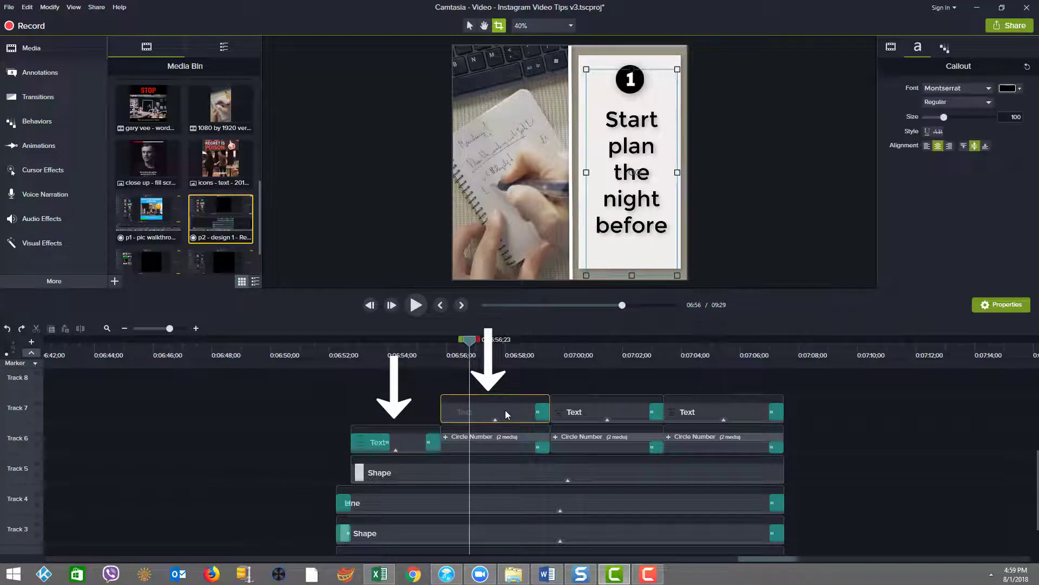
pyautogui.click(601, 414)
pyautogui.click(706, 418)
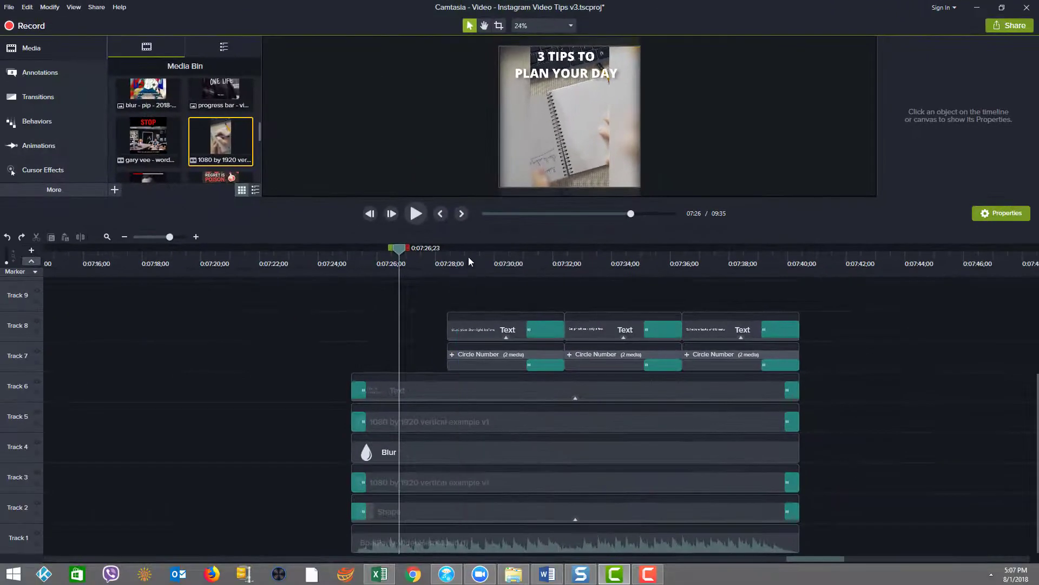
pyautogui.moveTo(469, 256); pyautogui.dragTo(325, 297)
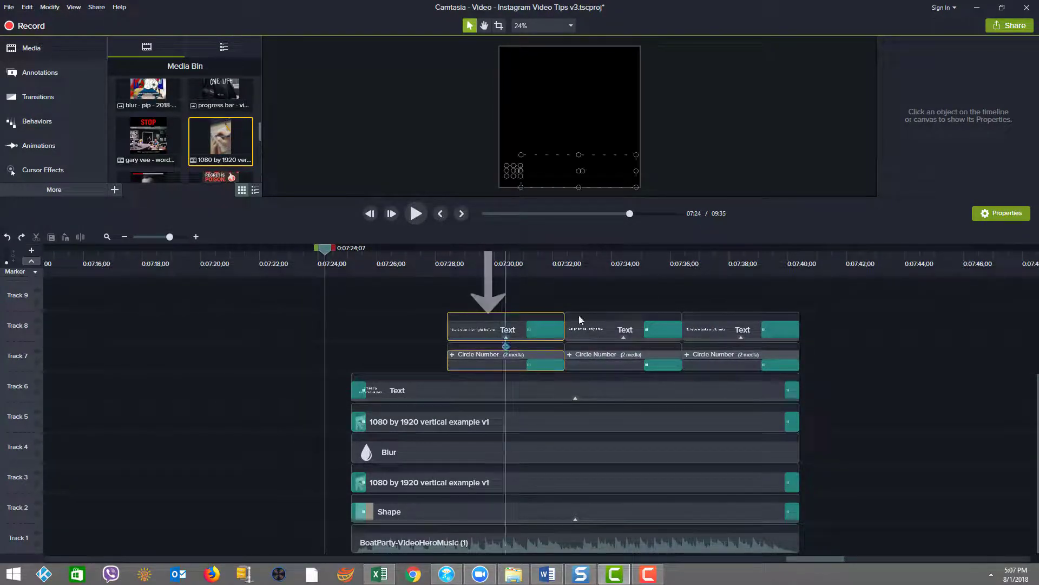
# Select the second and third tips' text and number clips, then enlarge the canvas and preview the frames
pyautogui.click(596, 322)
pyautogui.keyDown('ctrl'); pyautogui.click(616, 354); pyautogui.keyUp('ctrl')
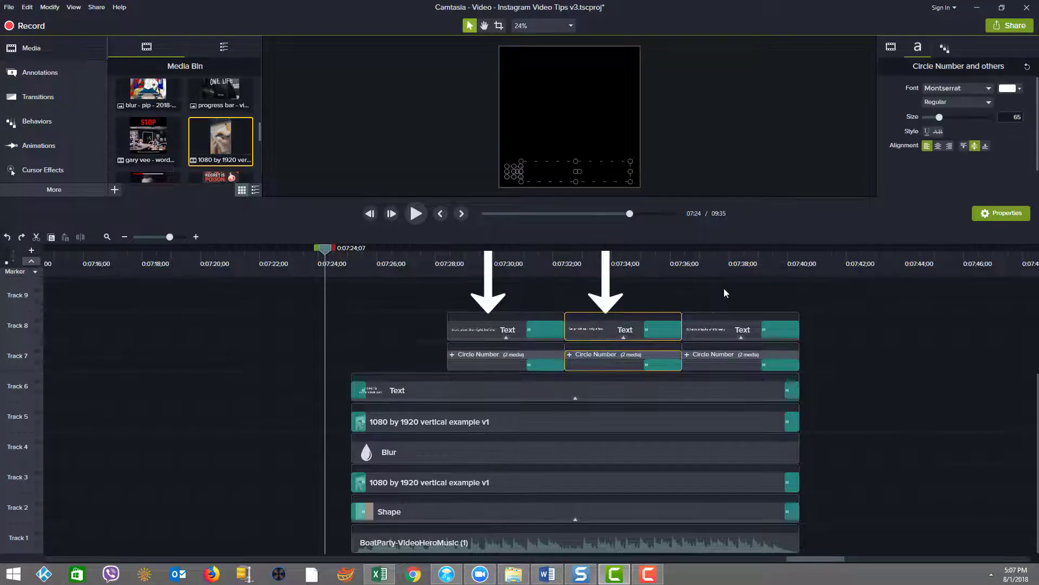
pyautogui.click(723, 325)
pyautogui.keyDown('ctrl'); pyautogui.click(726, 354); pyautogui.keyUp('ctrl')
pyautogui.moveTo(325, 249); pyautogui.dragTo(331, 298)
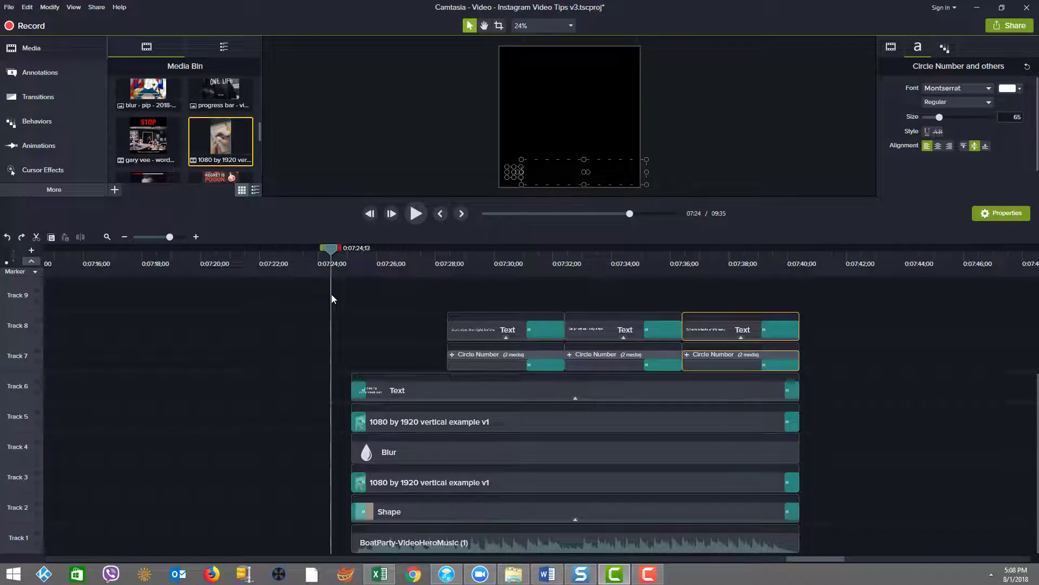
pyautogui.moveTo(363, 196); pyautogui.dragTo(353, 291)
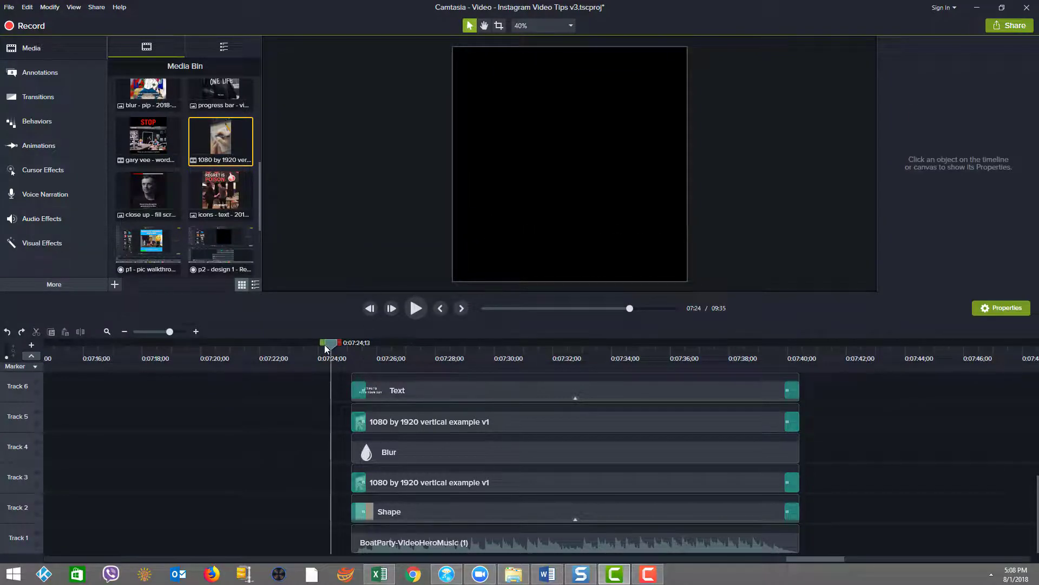
pyautogui.moveTo(339, 343); pyautogui.dragTo(378, 348)
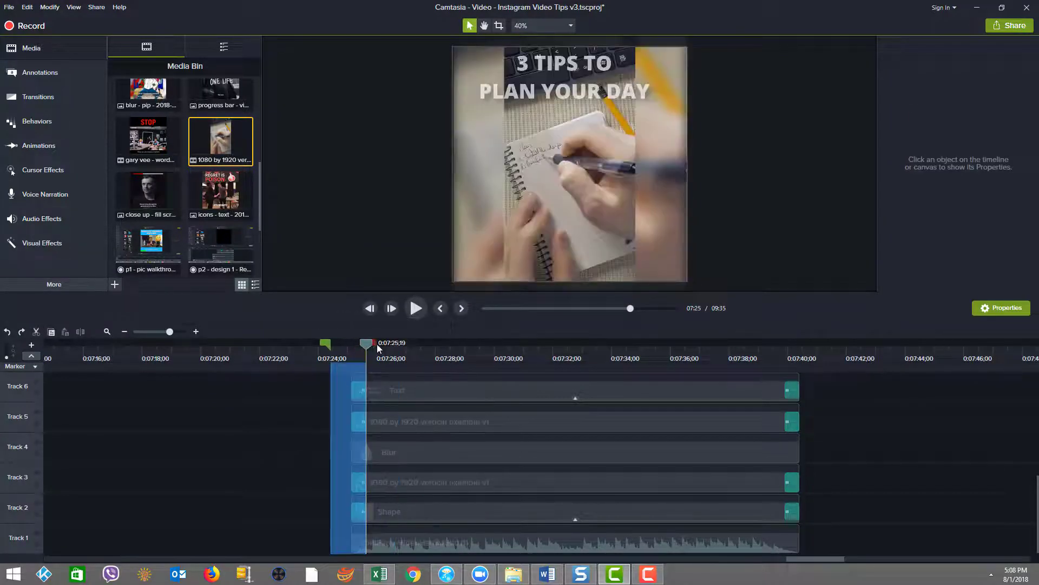
# Drag the sharp vertical video on Track 5 off the left edge of the square frame
pyautogui.click(398, 386)
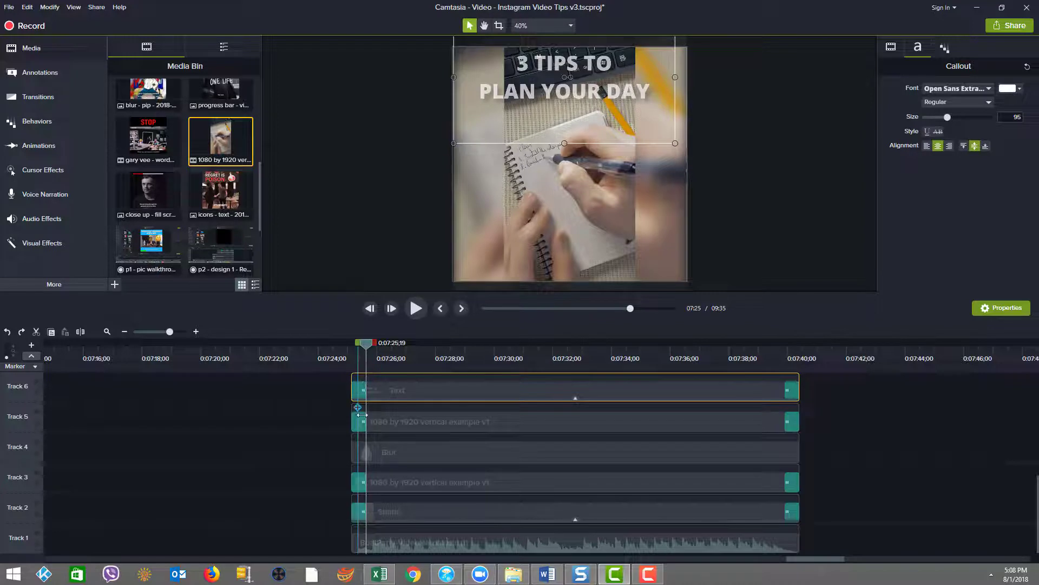
pyautogui.click(392, 418)
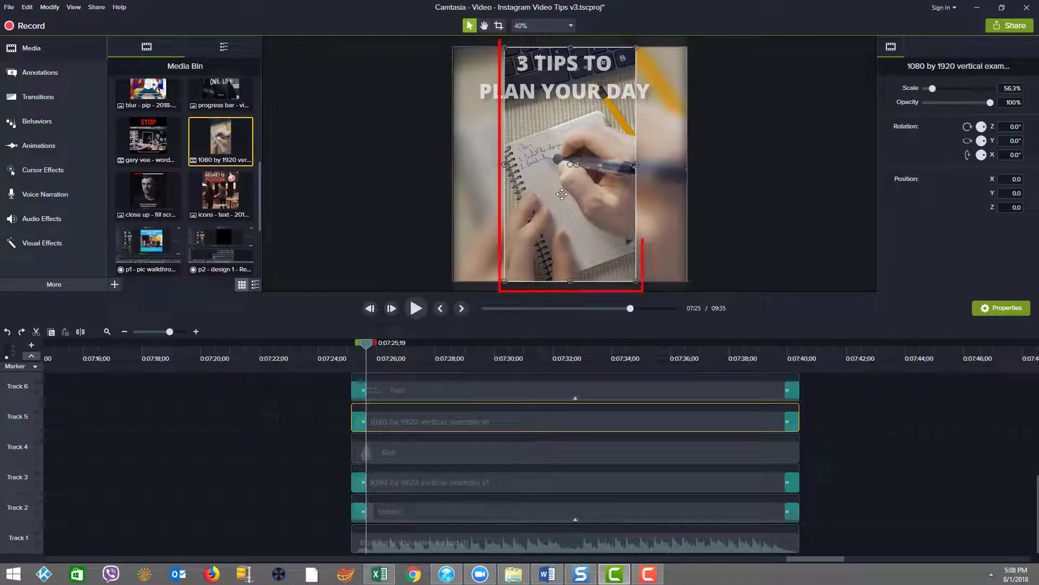
pyautogui.moveTo(561, 193); pyautogui.dragTo(561, 155)
# Slide the Track 5 vertical video and the Blur clip to start near 0:07:27
pyautogui.scroll(1, 412, 433)
pyautogui.click(395, 349)
pyautogui.moveTo(395, 349); pyautogui.dragTo(420, 351)
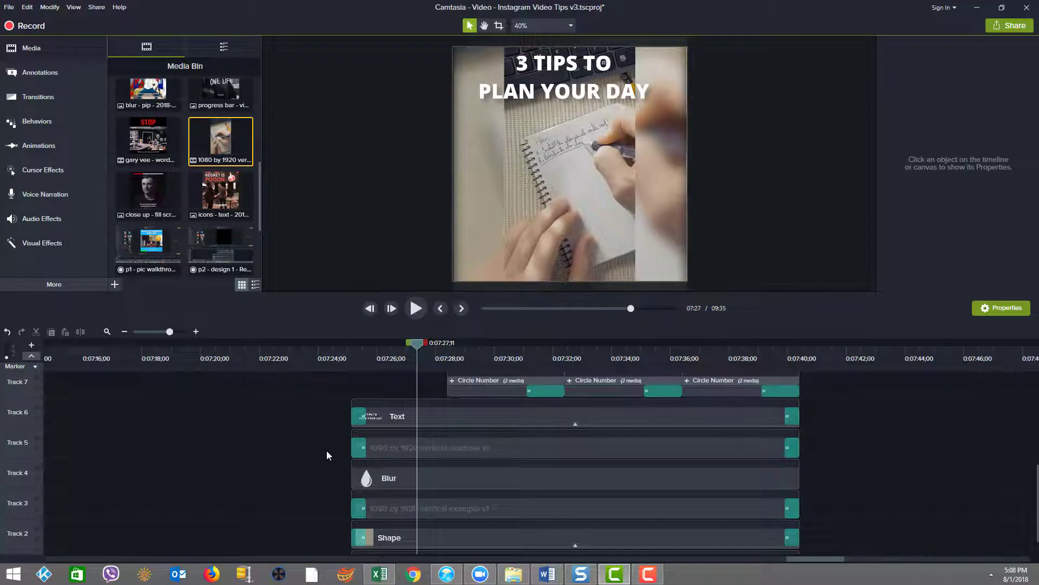
pyautogui.moveTo(326, 450); pyautogui.dragTo(532, 449)
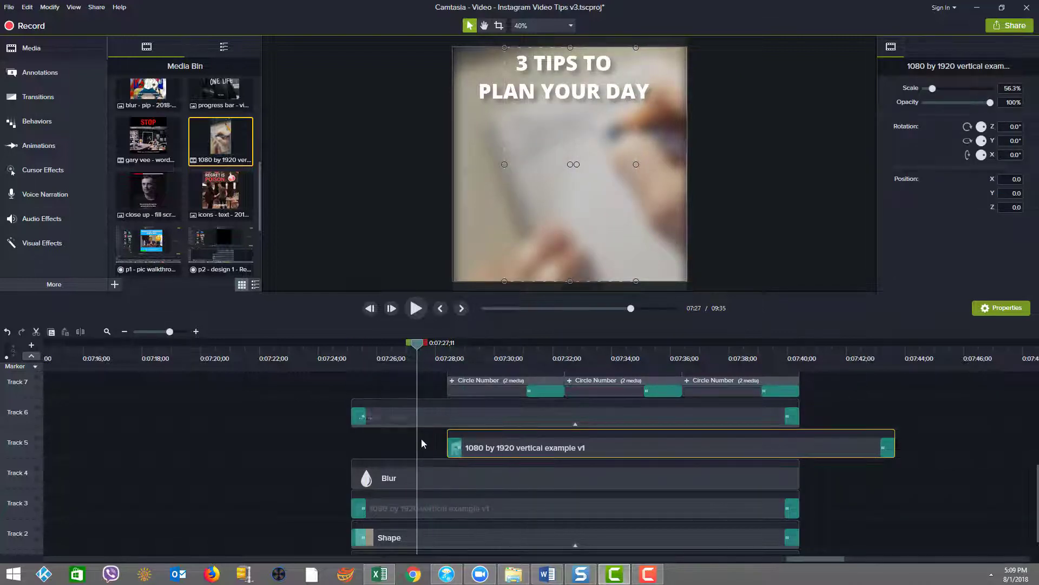
pyautogui.moveTo(430, 484); pyautogui.dragTo(510, 471)
# Resize the Track 3 background video to 78.1% and 56.3%, then restore it to 99.8%
pyautogui.click(394, 508)
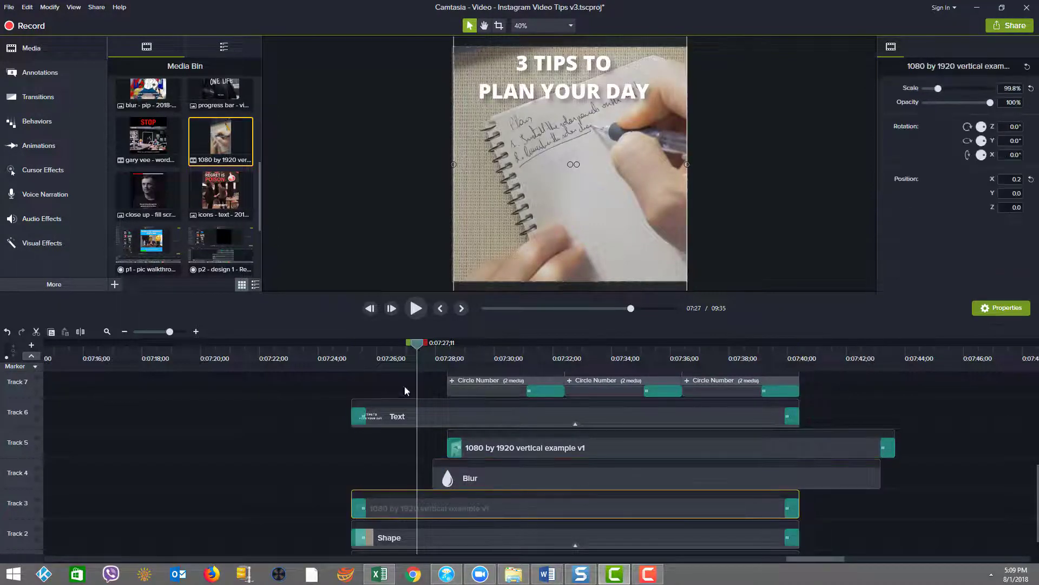
pyautogui.moveTo(423, 350); pyautogui.dragTo(401, 365)
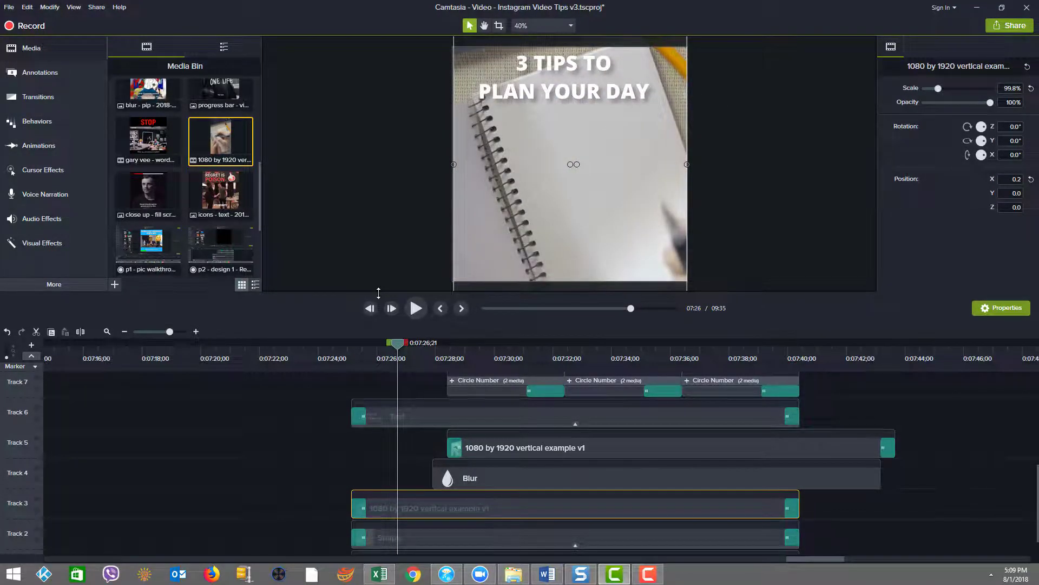
pyautogui.moveTo(378, 293); pyautogui.dragTo(378, 379)
pyautogui.click(361, 330)
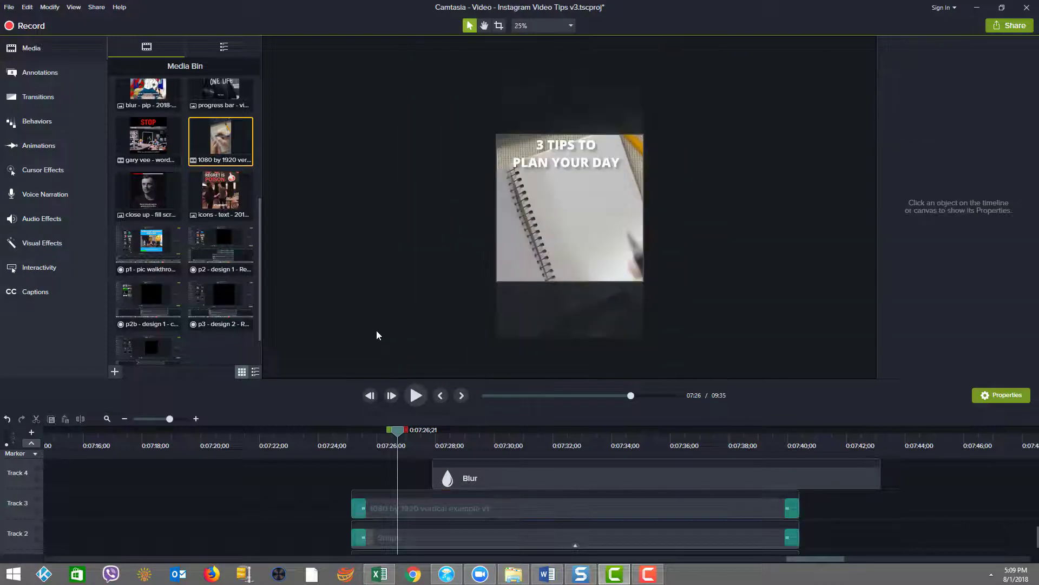
pyautogui.click(514, 327)
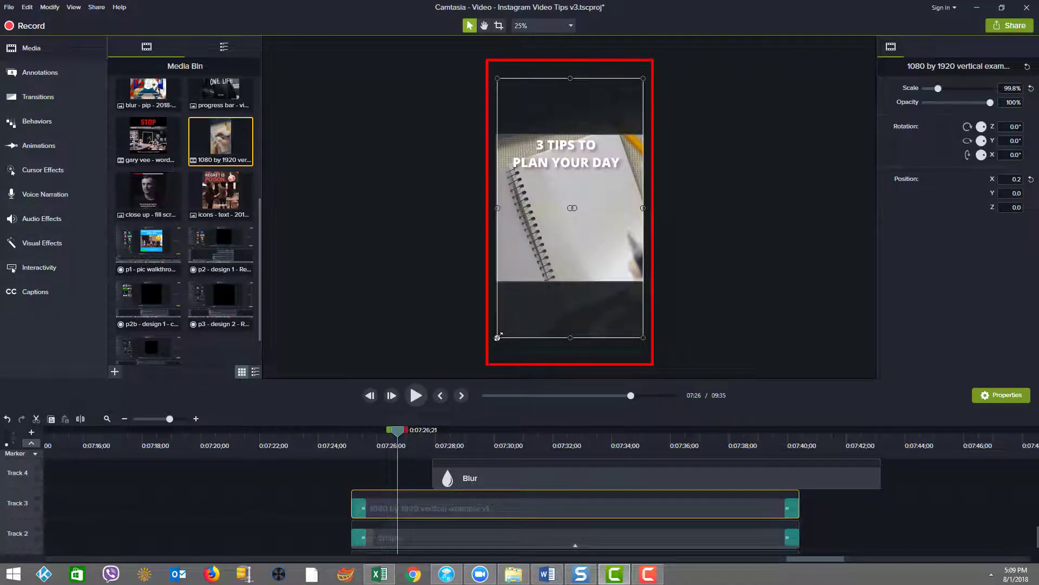
pyautogui.click(325, 155)
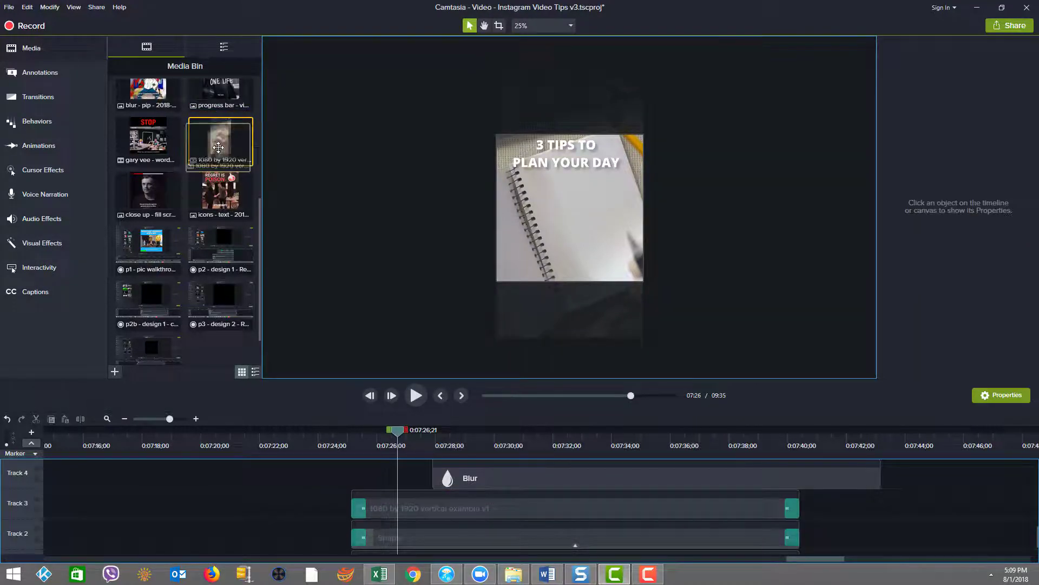
pyautogui.click(519, 295)
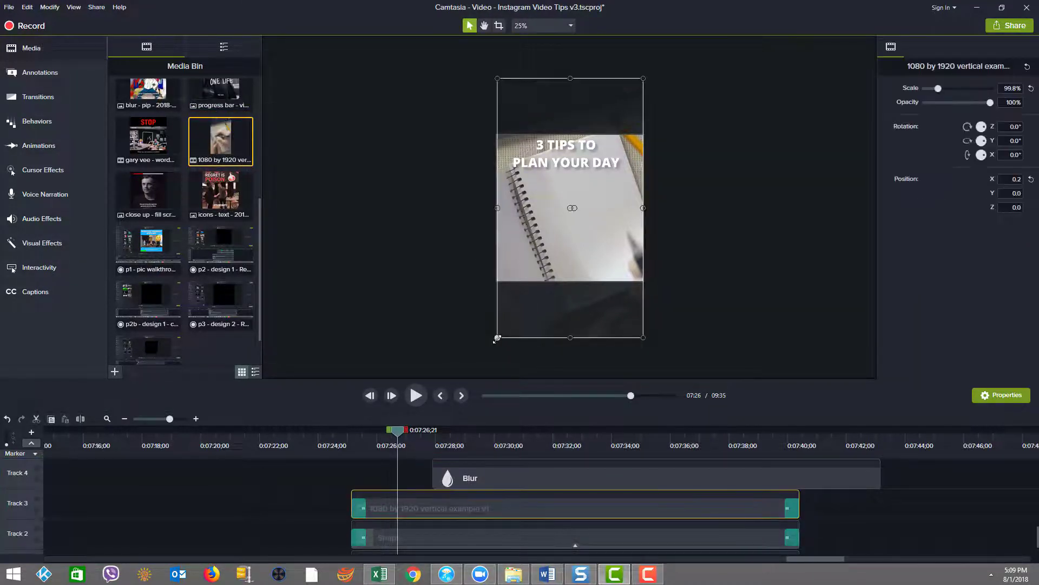
pyautogui.moveTo(505, 331); pyautogui.dragTo(536, 275)
pyautogui.moveTo(633, 87)
pyautogui.mouseDown()
pyautogui.moveTo(606, 124)
pyautogui.moveTo(573, 133)
pyautogui.moveTo(643, 91)
pyautogui.mouseUp()
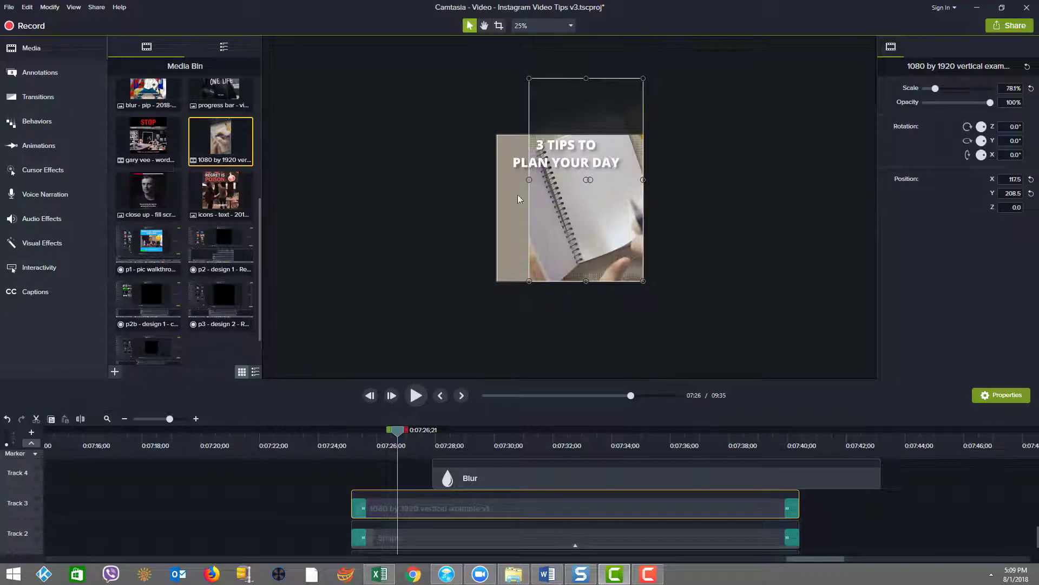
pyautogui.moveTo(529, 281); pyautogui.dragTo(499, 305)
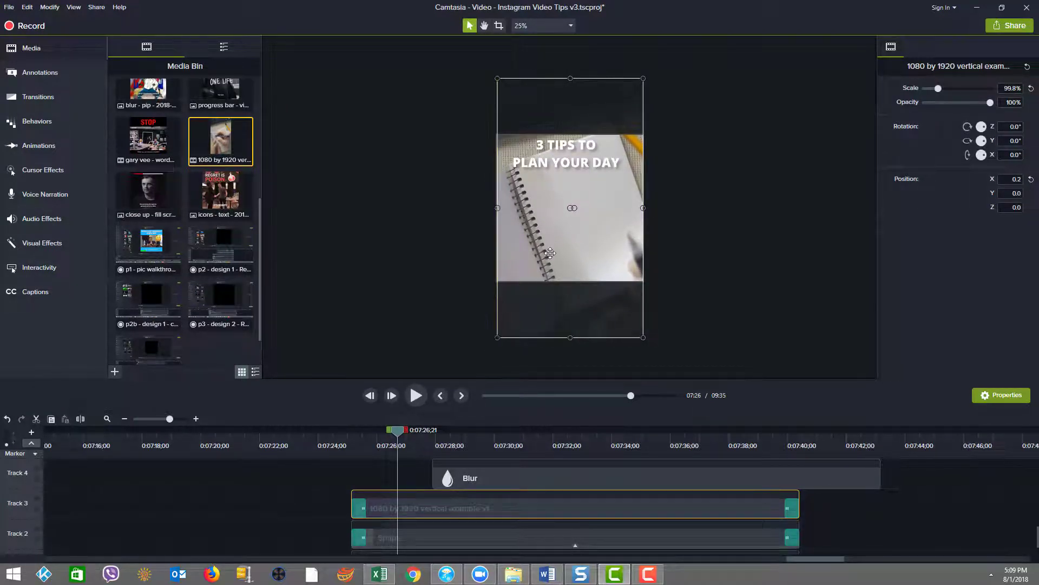
pyautogui.click(418, 283)
pyautogui.scroll(2, 418, 283)
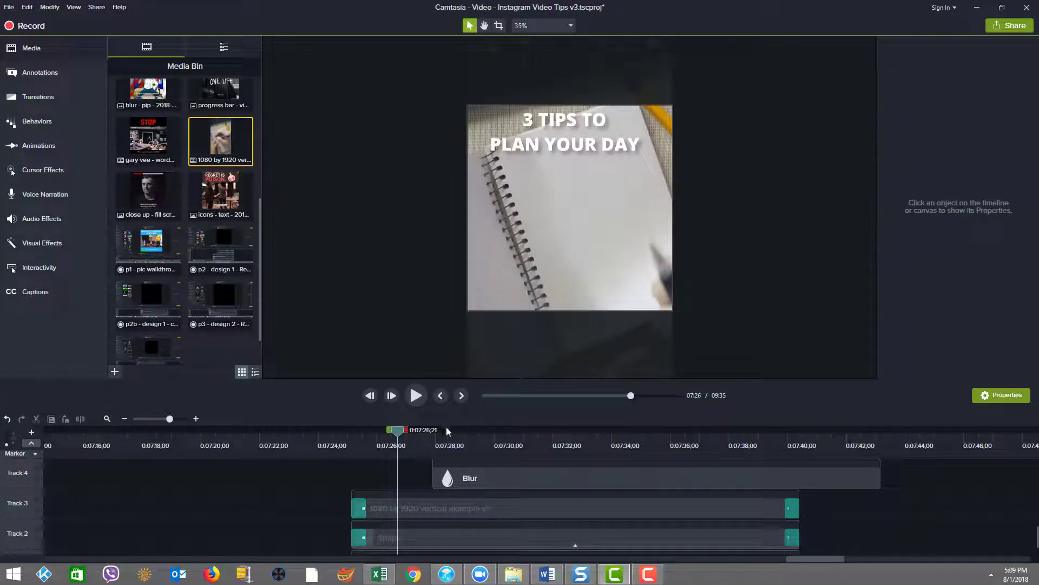
# Move the Blur back to 0:07:24, fit it to the square frame, and add the vertical clip onto Track 5
pyautogui.moveTo(499, 475); pyautogui.dragTo(421, 485)
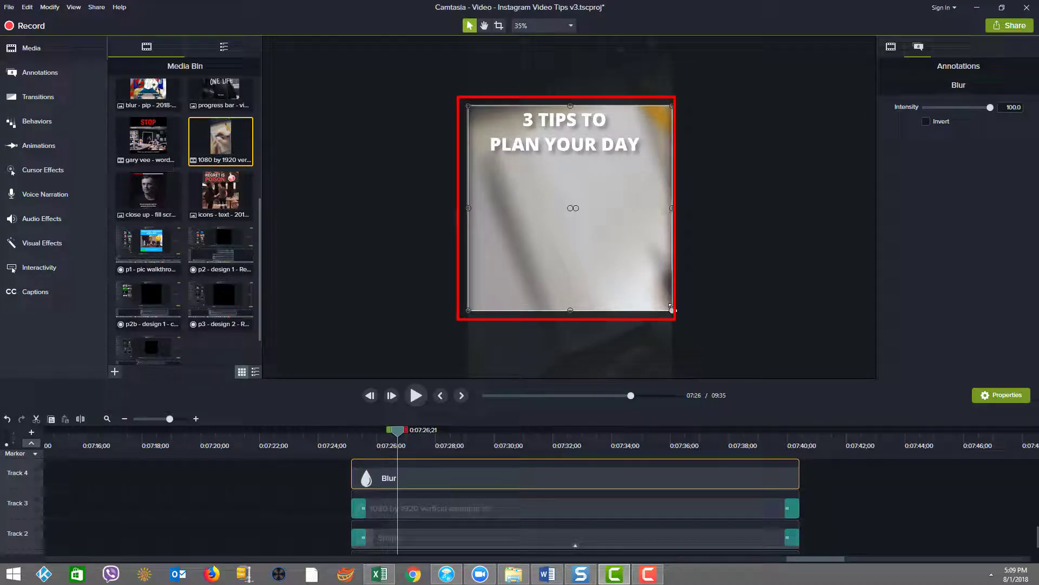
pyautogui.moveTo(671, 308)
pyautogui.mouseDown()
pyautogui.moveTo(608, 269)
pyautogui.moveTo(672, 308)
pyautogui.mouseUp()
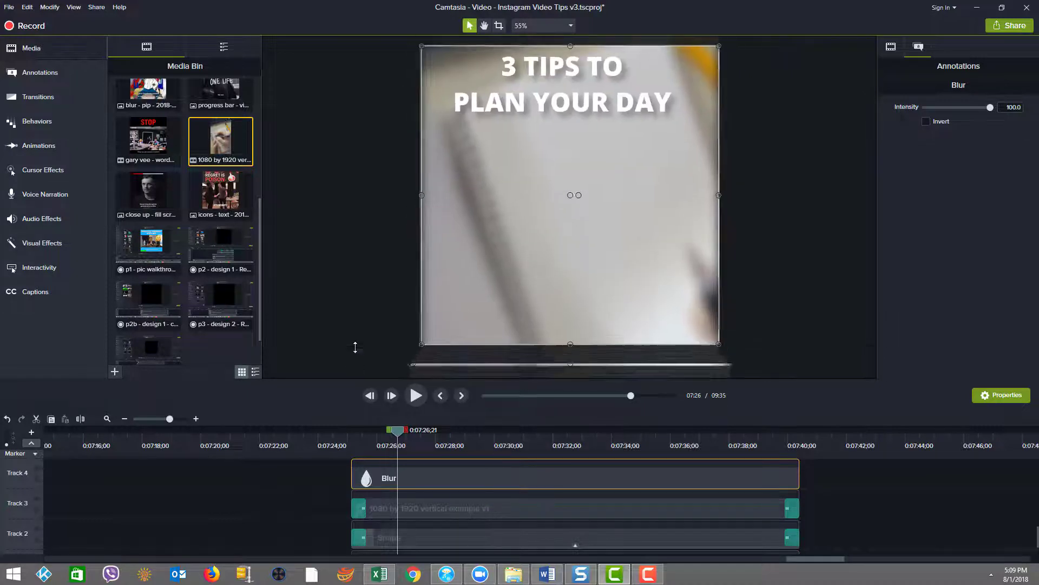
pyautogui.moveTo(221, 141); pyautogui.dragTo(407, 457)
pyautogui.click(340, 404)
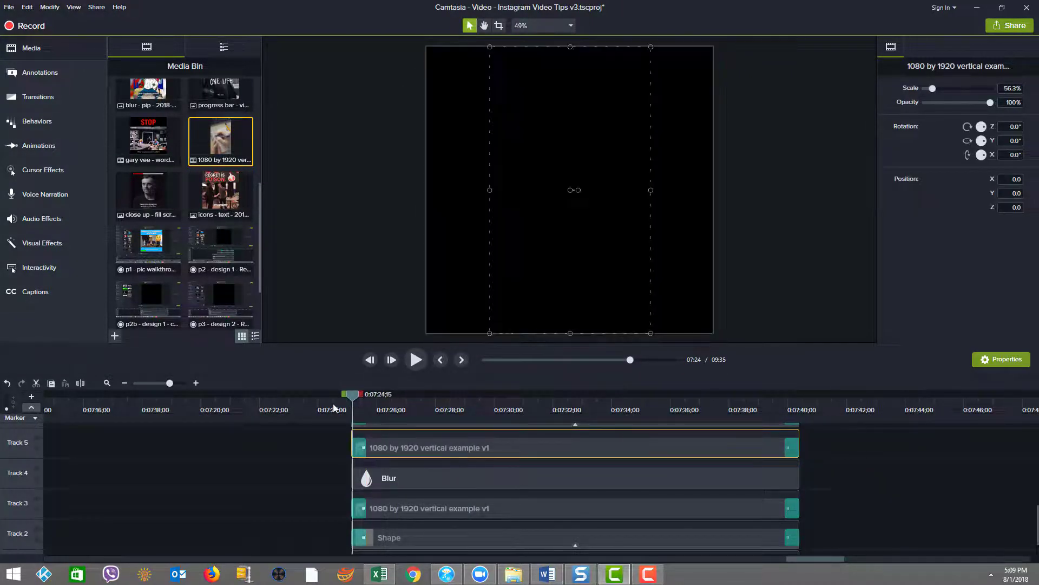